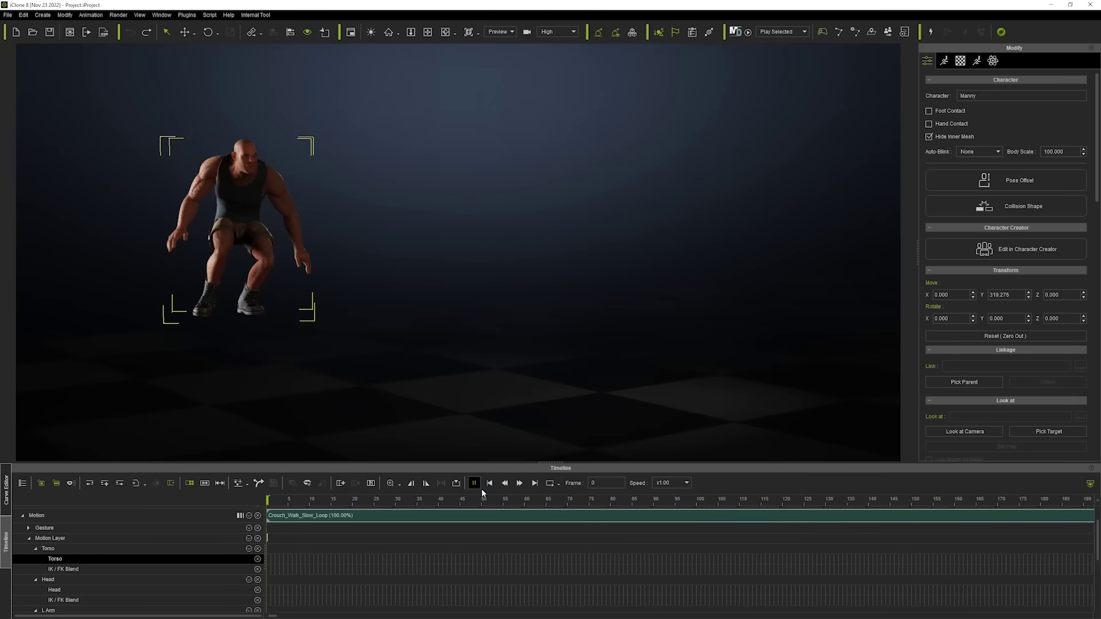
# - Play the Crouch_Walk_Slow_Loop motion and return to the first frame
pyautogui.click(479, 487)
pyautogui.scroll(-5, 481, 524)
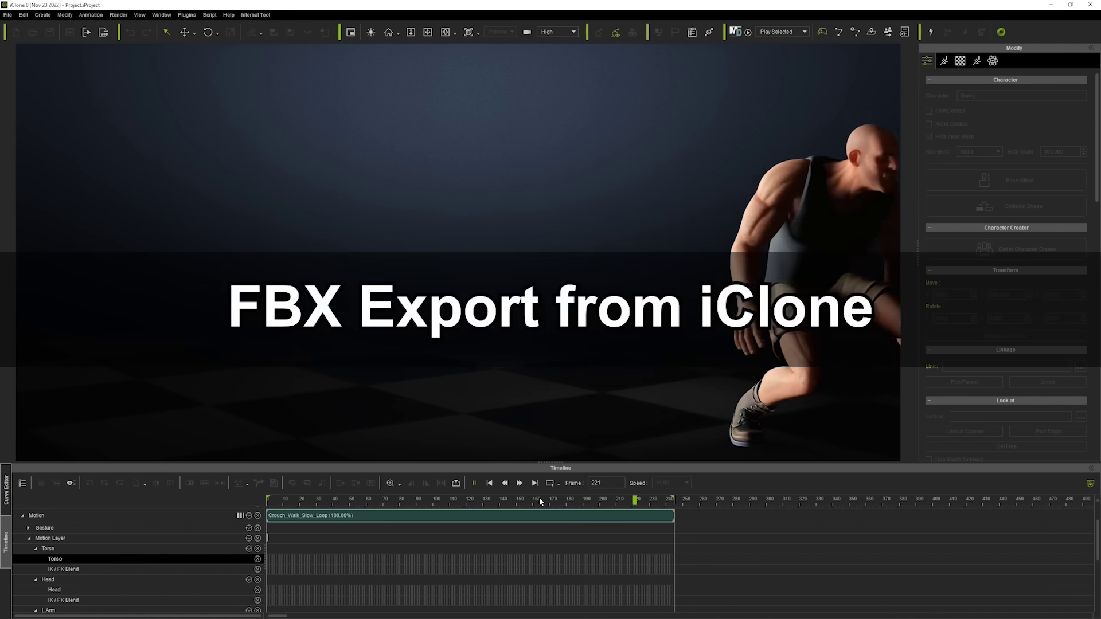
pyautogui.click(491, 483)
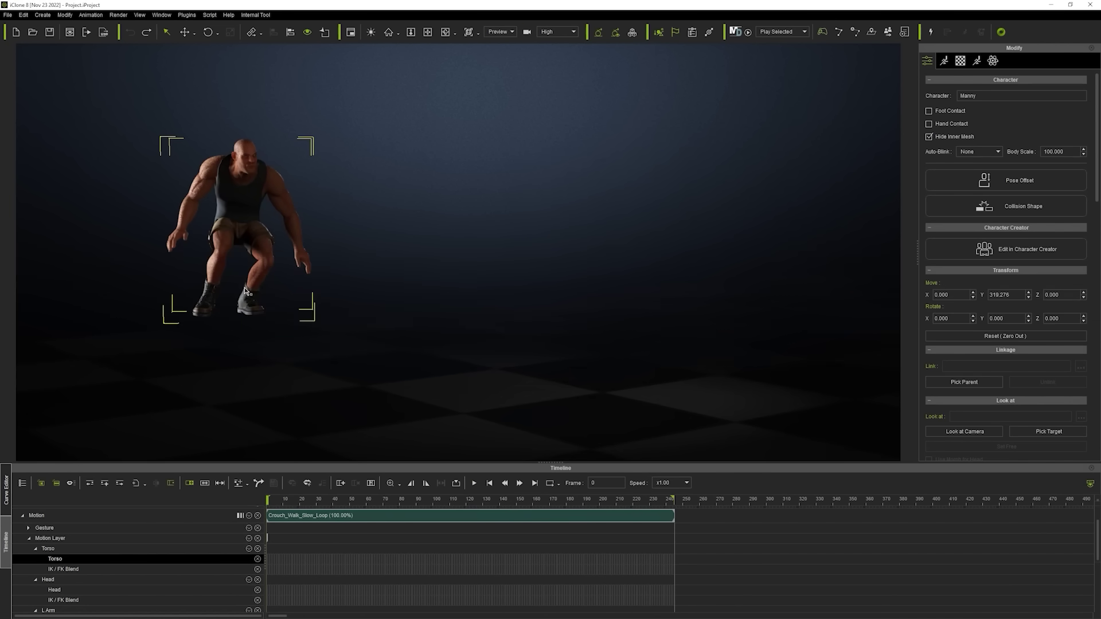
# - Export the character as FBX in T-Pose with the Motion Builder (Motion Pipeline) preset, overwriting Tpose.fbx in the Record folder
pyautogui.click(7, 16)
pyautogui.moveTo(69, 92)
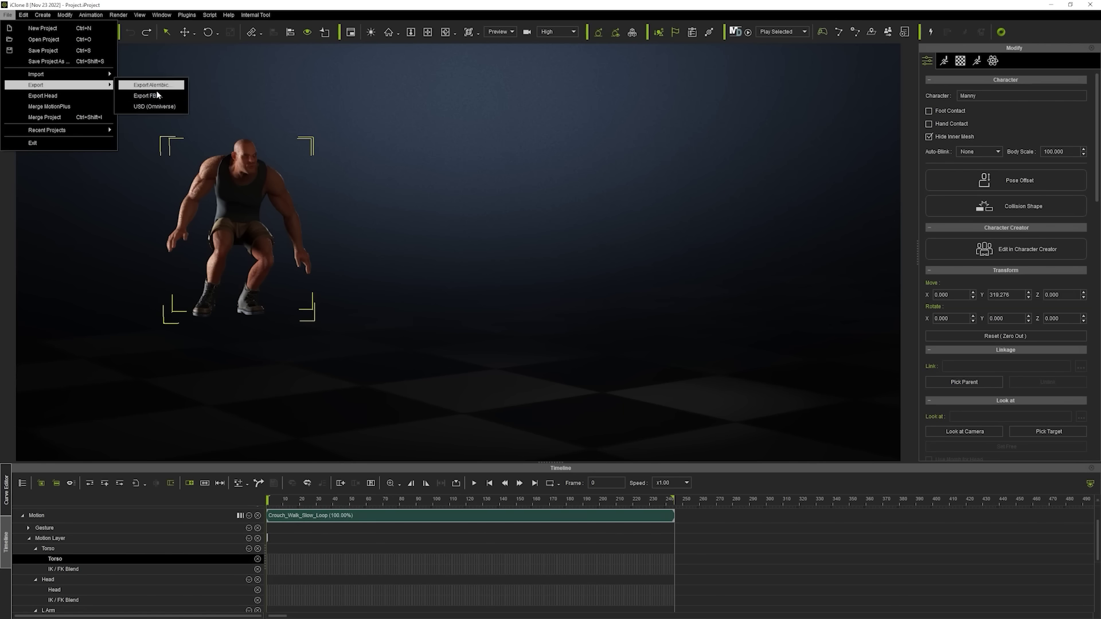
pyautogui.click(156, 91)
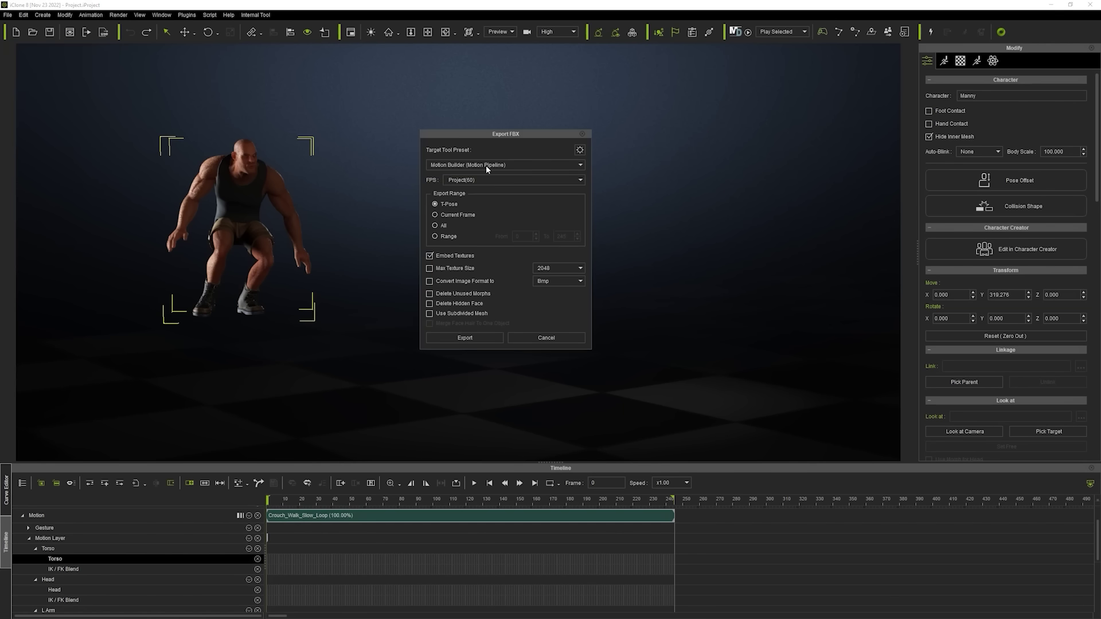
pyautogui.click(433, 338)
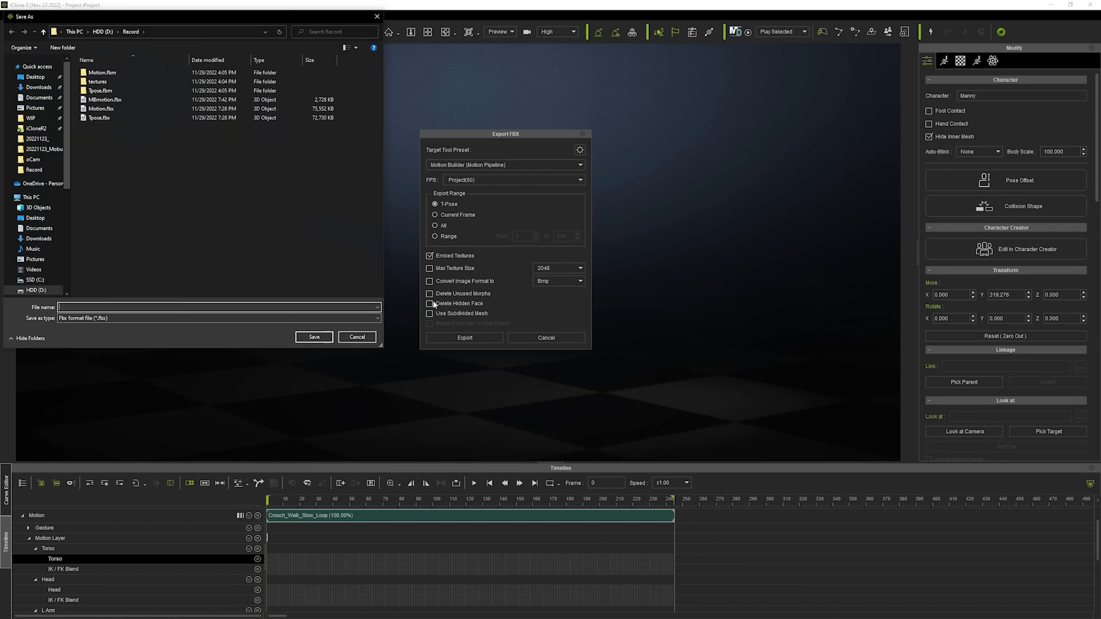
pyautogui.doubleClick(101, 118)
pyautogui.click(568, 317)
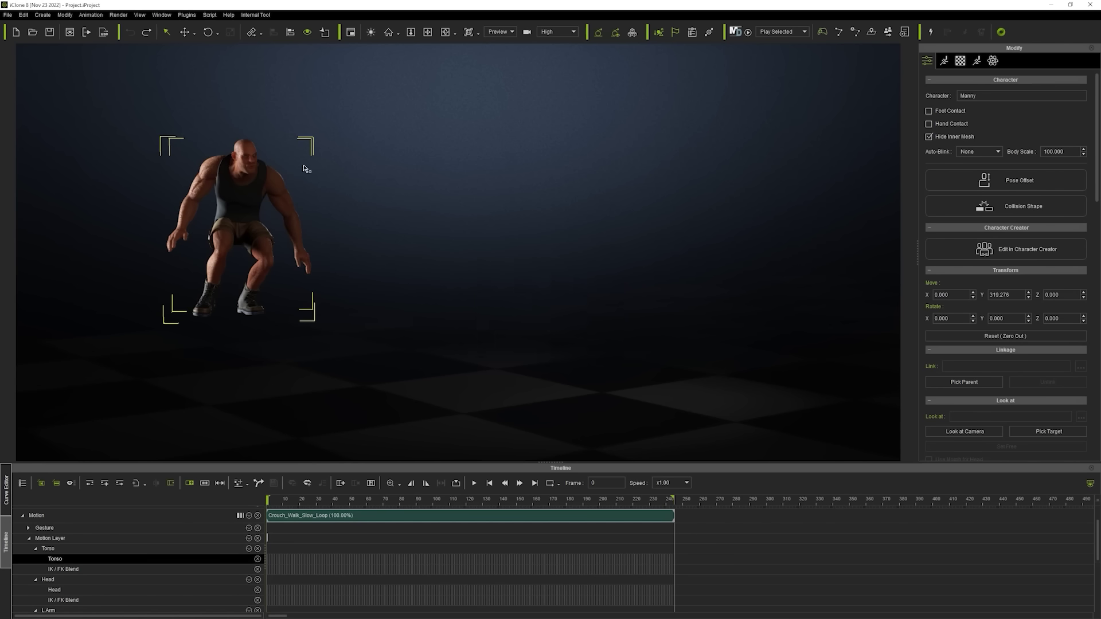
# - Export the character's motion as FBX using the Range export option, overwriting Motion.fbx in the Record folder
pyautogui.click(7, 14)
pyautogui.moveTo(57, 86)
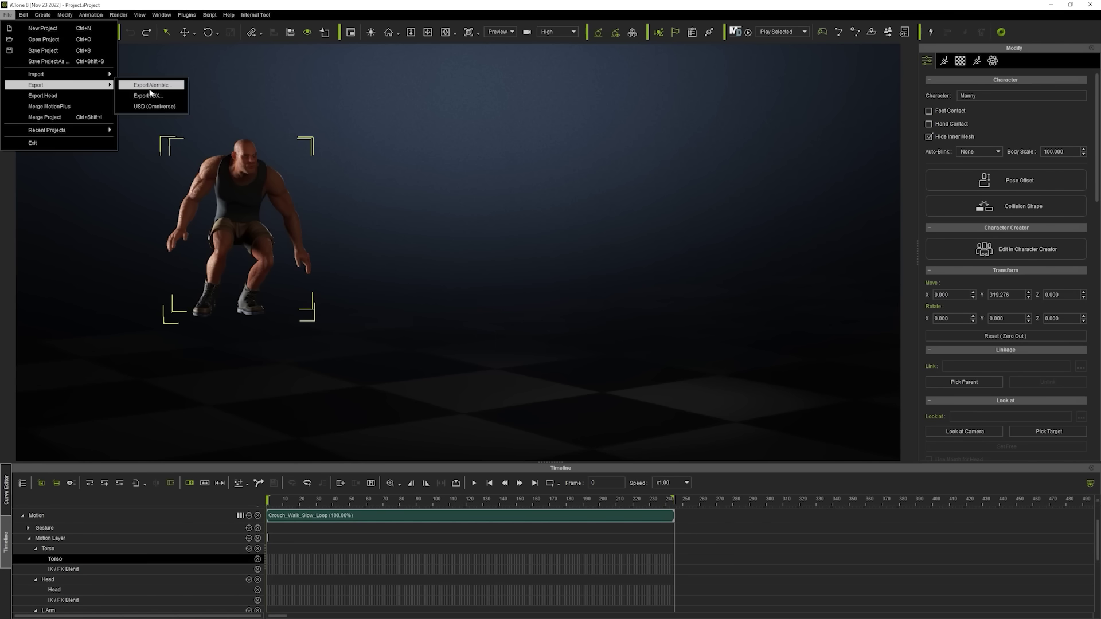
pyautogui.click(148, 96)
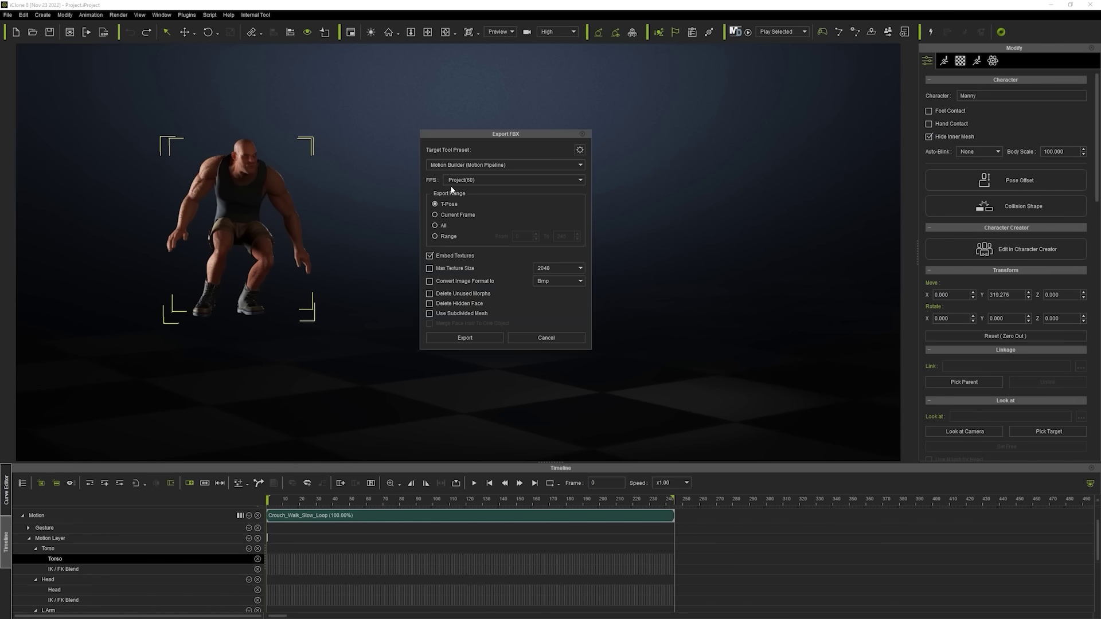
pyautogui.click(449, 236)
pyautogui.click(479, 338)
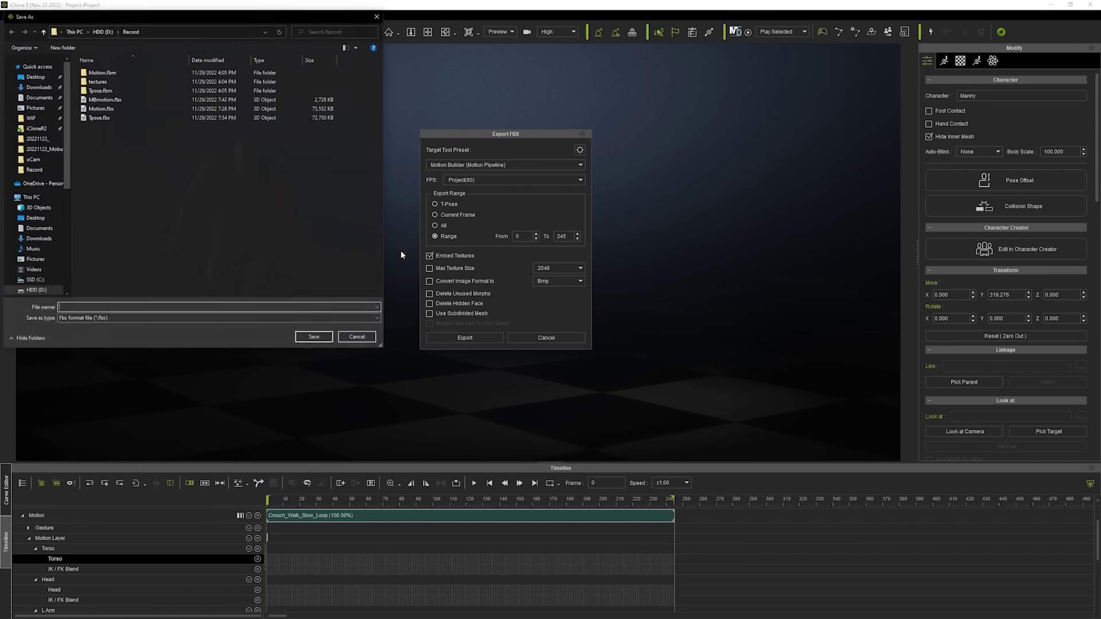
pyautogui.doubleClick(117, 108)
pyautogui.click(579, 317)
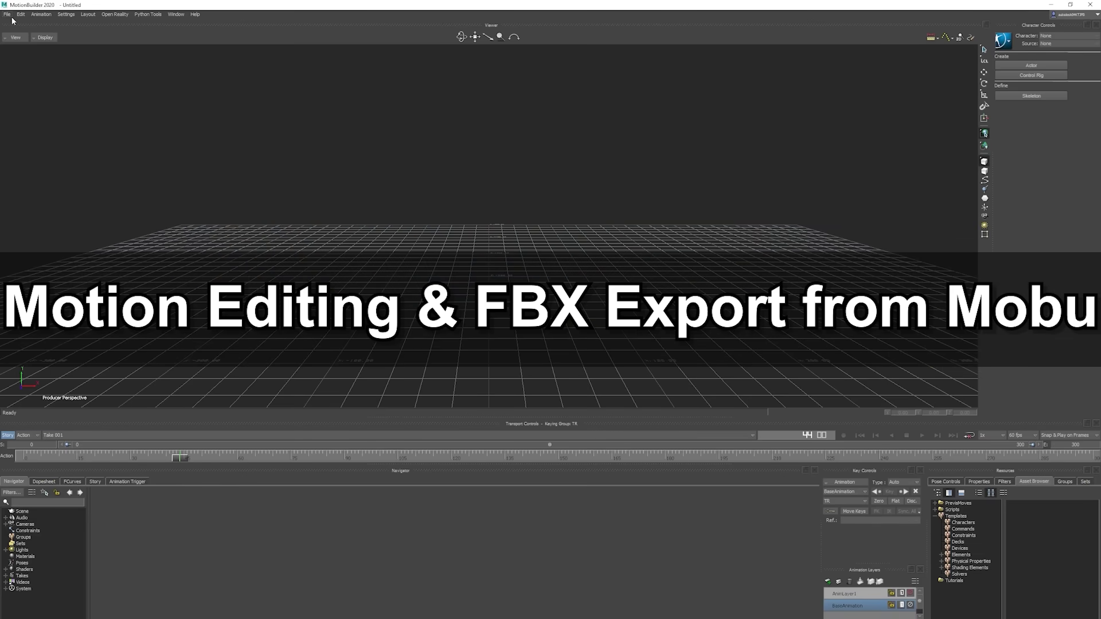
# - Switch to MotionBuilder and open Tpose.fbx from the Record folder with the default open options
pyautogui.click(8, 14)
pyautogui.click(23, 34)
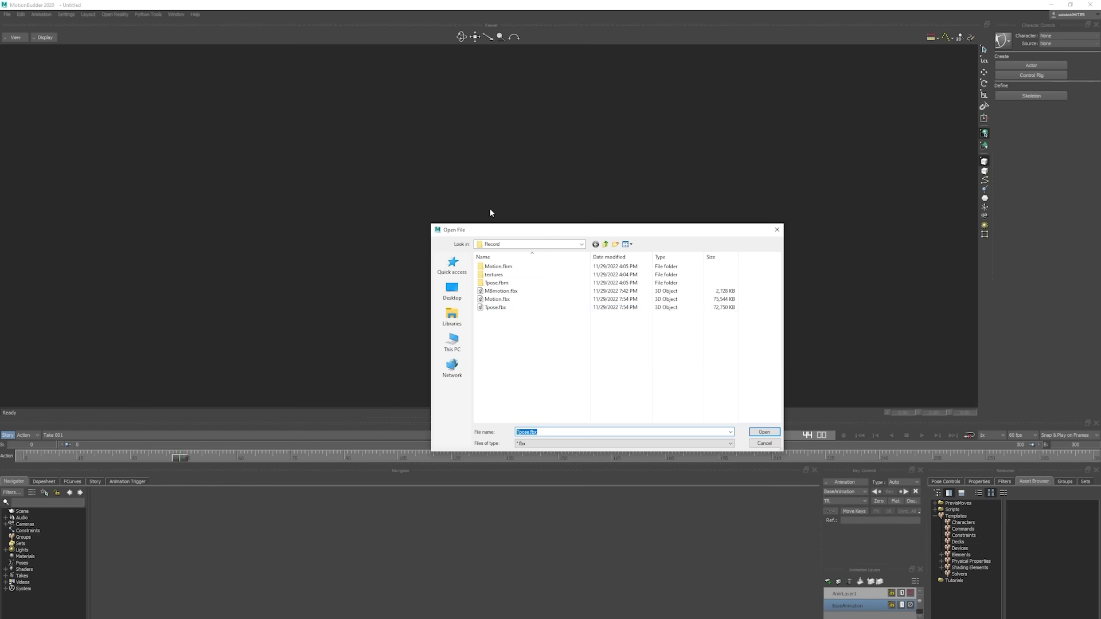
pyautogui.doubleClick(496, 307)
pyautogui.click(551, 335)
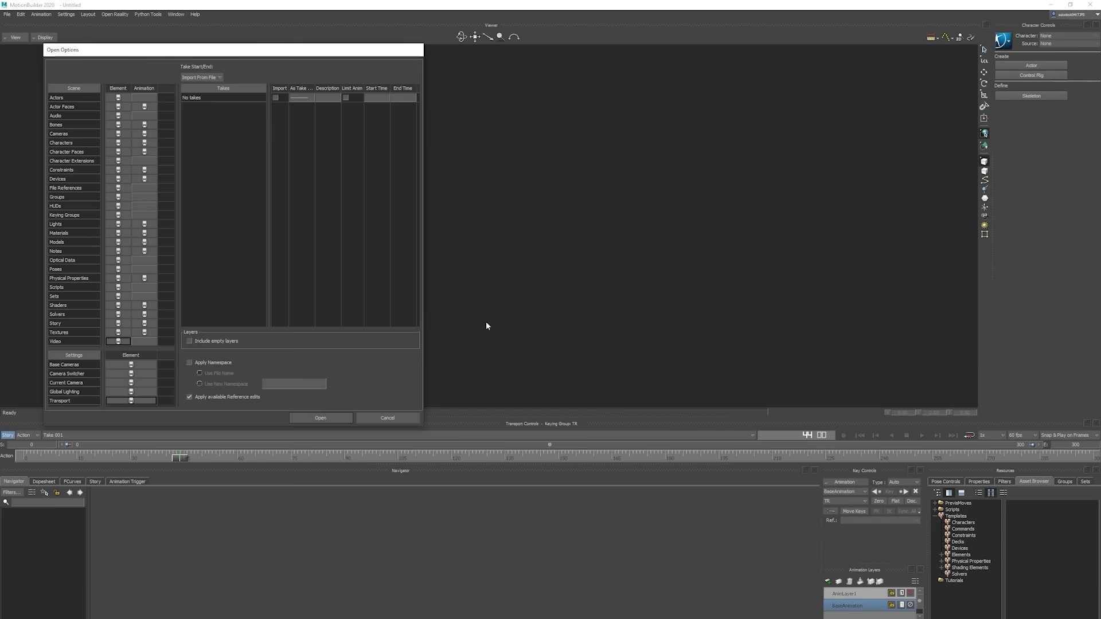
pyautogui.click(329, 417)
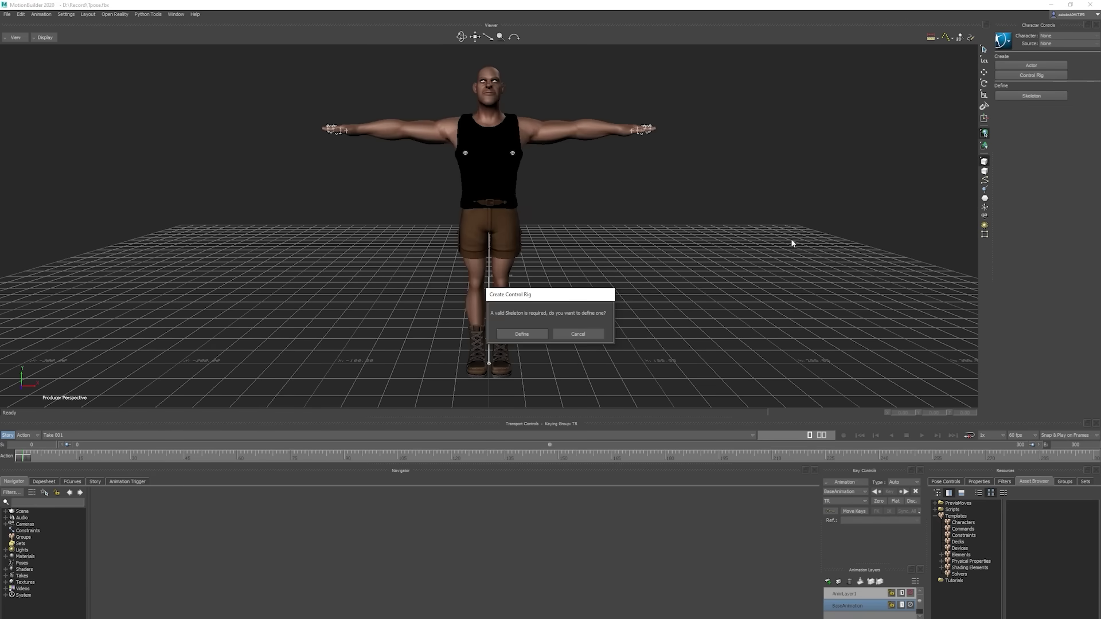
# - Define the character's skeleton with the CCworker template, with BoneRoot selected, and characterize it as a biped
pyautogui.click(533, 336)
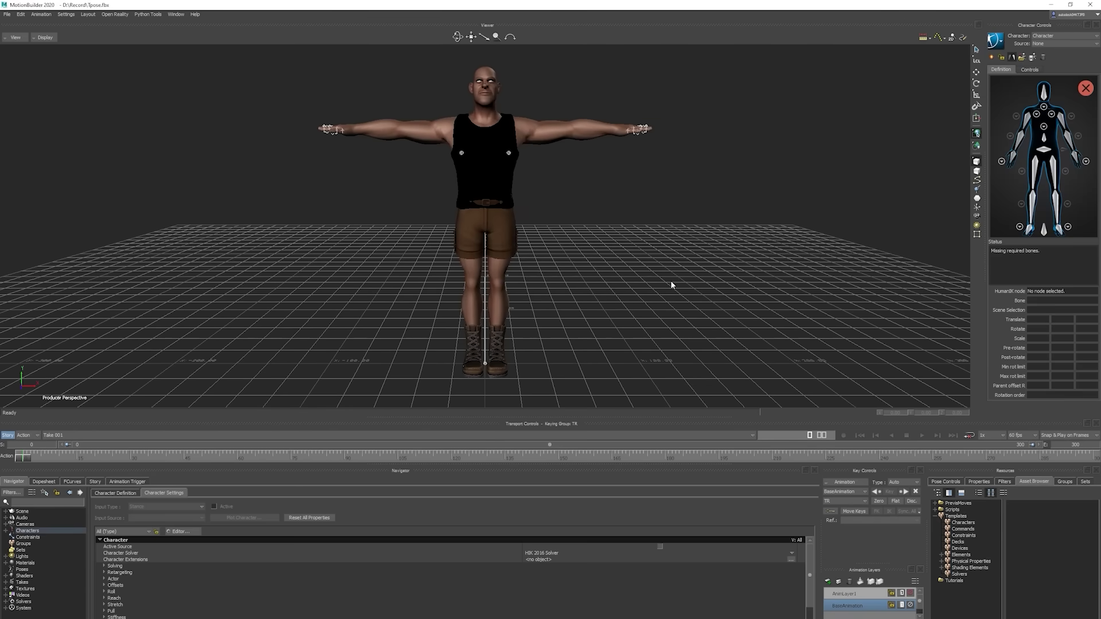
pyautogui.click(485, 290)
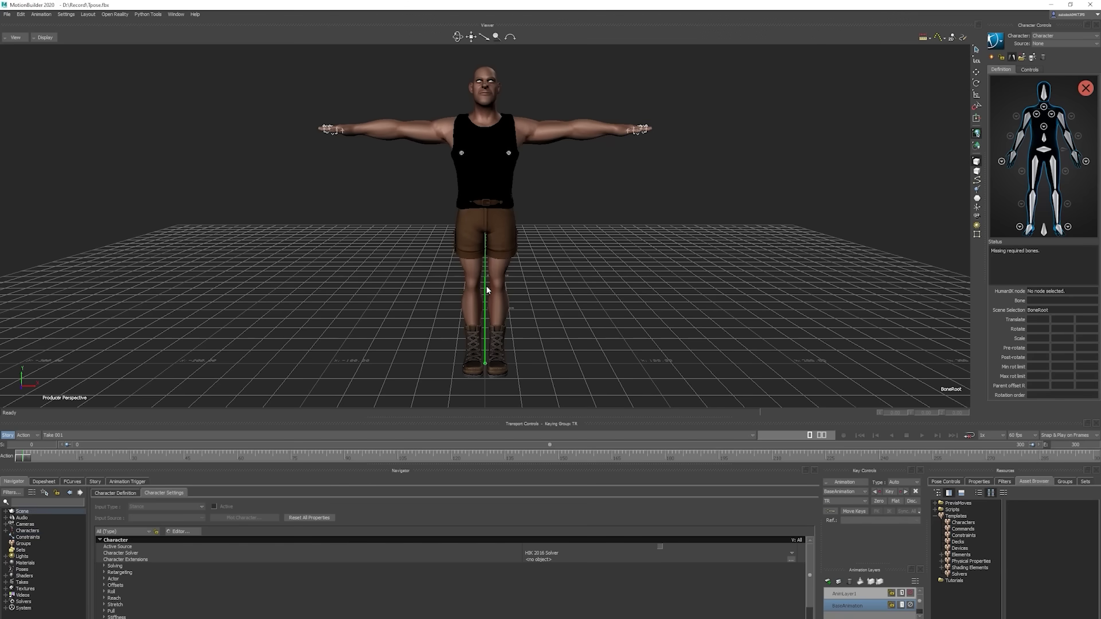
pyautogui.click(1022, 58)
pyautogui.click(1001, 171)
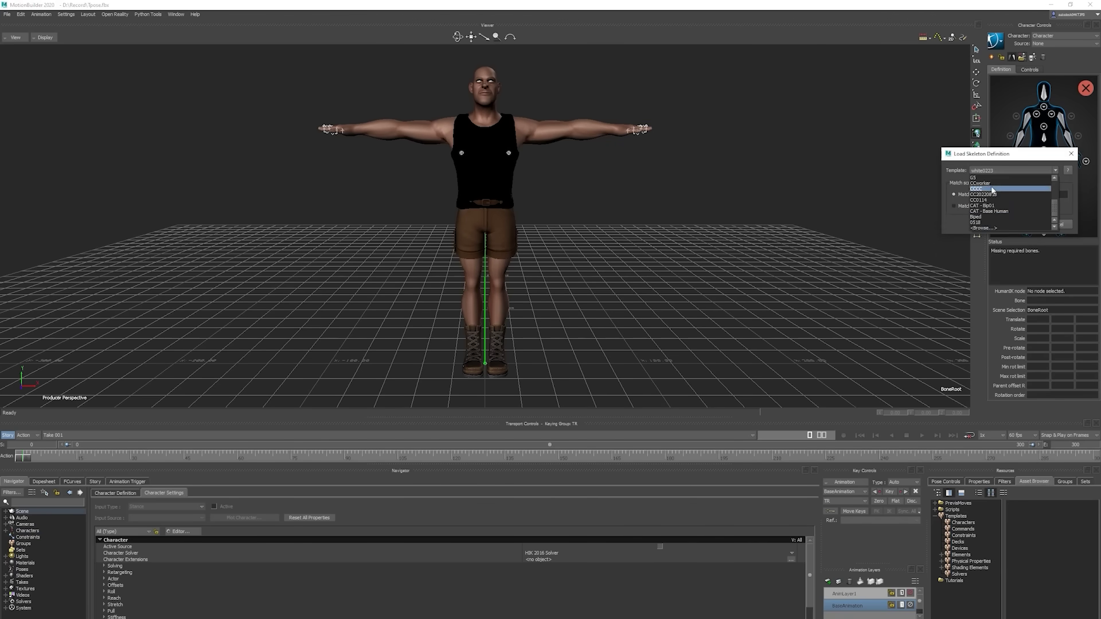
pyautogui.click(988, 183)
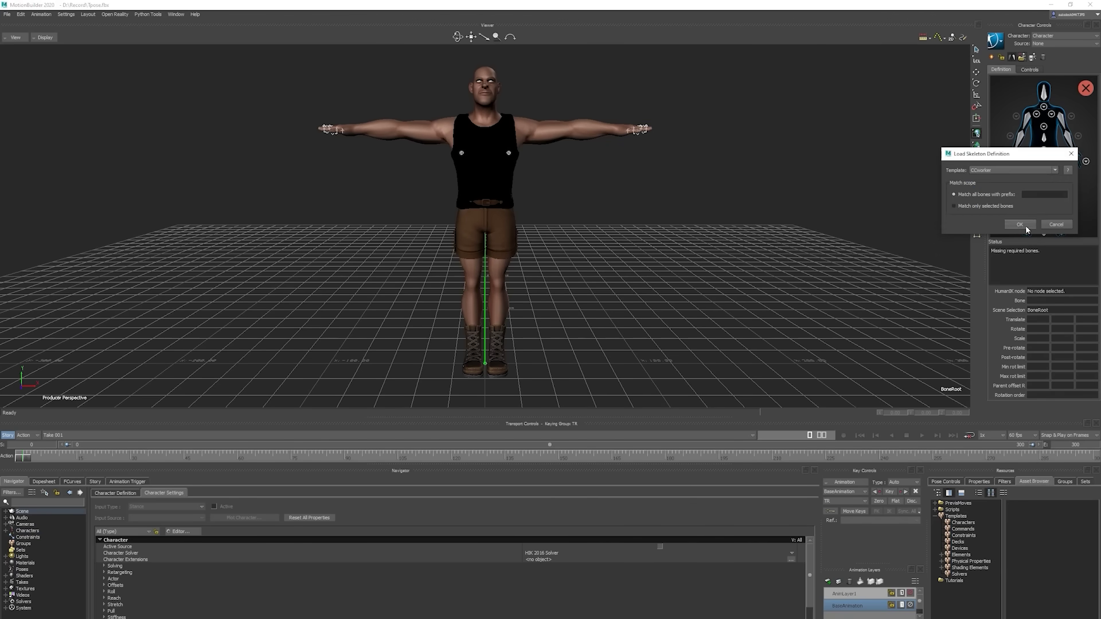
pyautogui.click(1030, 223)
pyautogui.click(1004, 58)
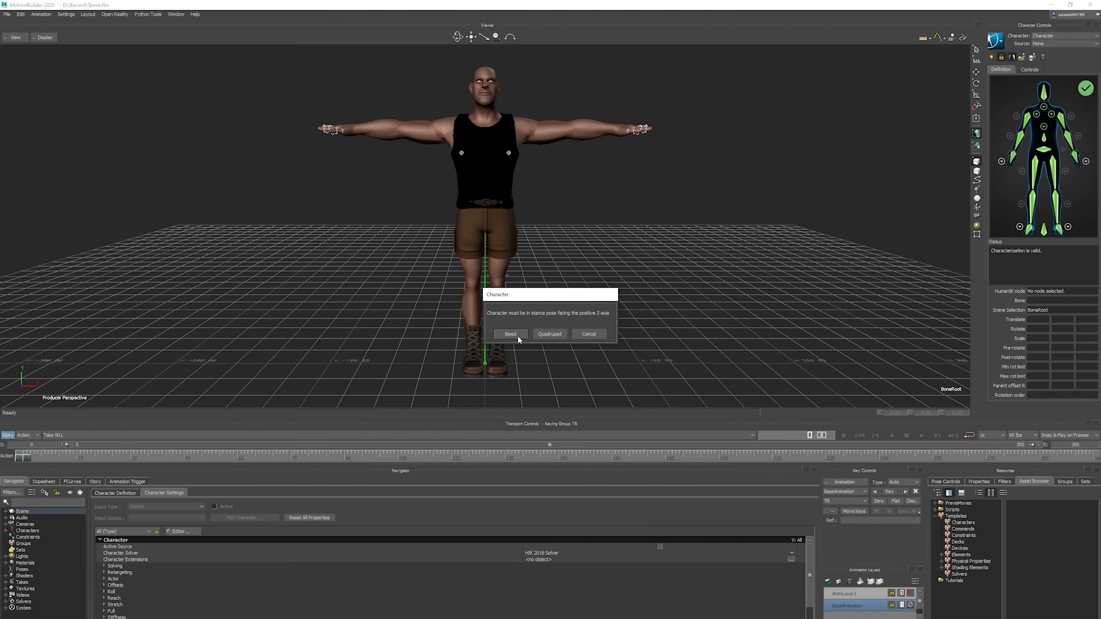
pyautogui.click(517, 335)
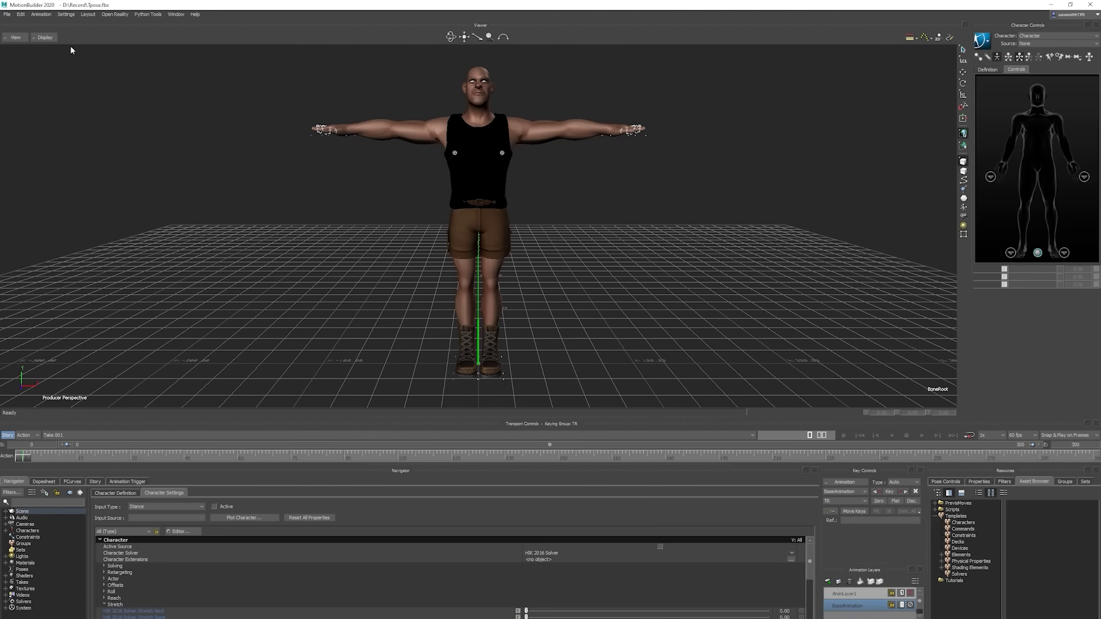
# - Import the motion file Motion.fbx onto the character, merging it in the selected hierarchy as a take
pyautogui.click(8, 15)
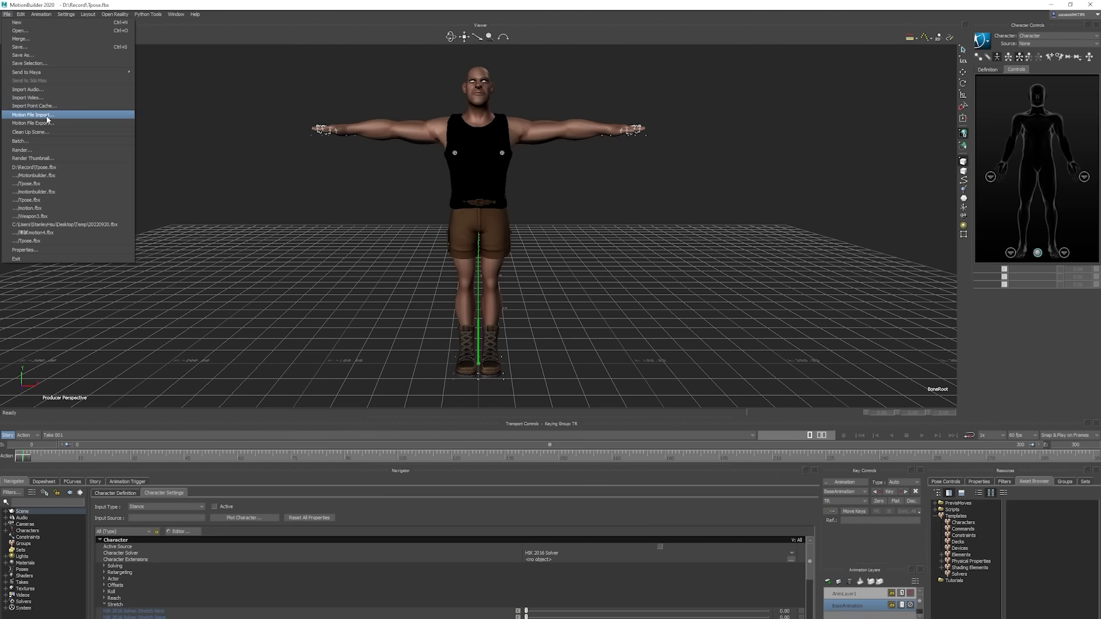
pyautogui.click(35, 114)
pyautogui.doubleClick(497, 299)
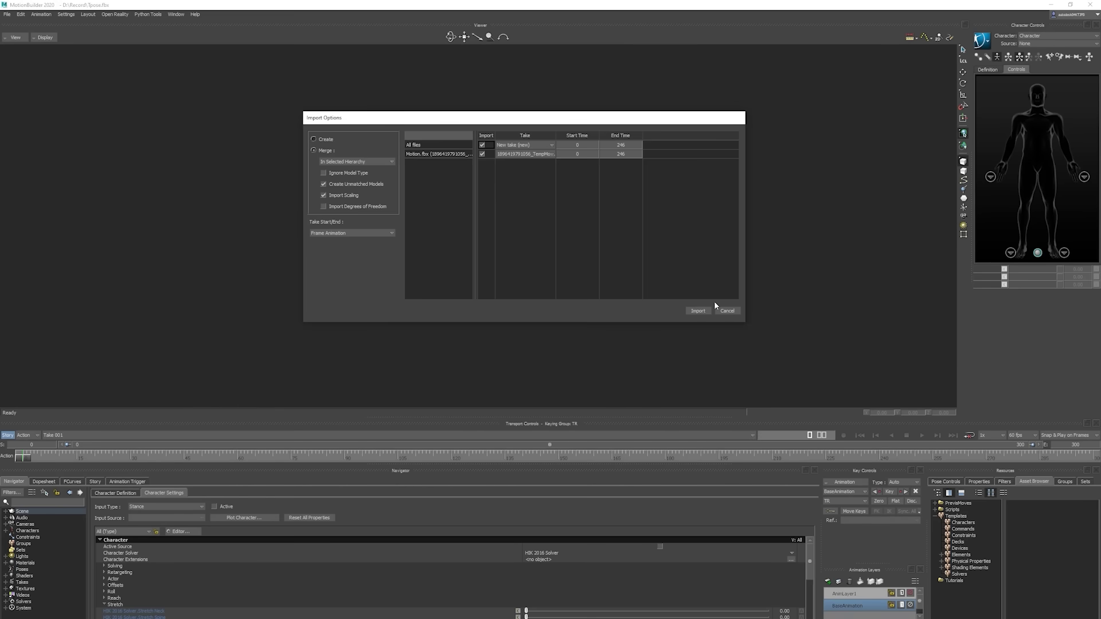
pyautogui.click(697, 311)
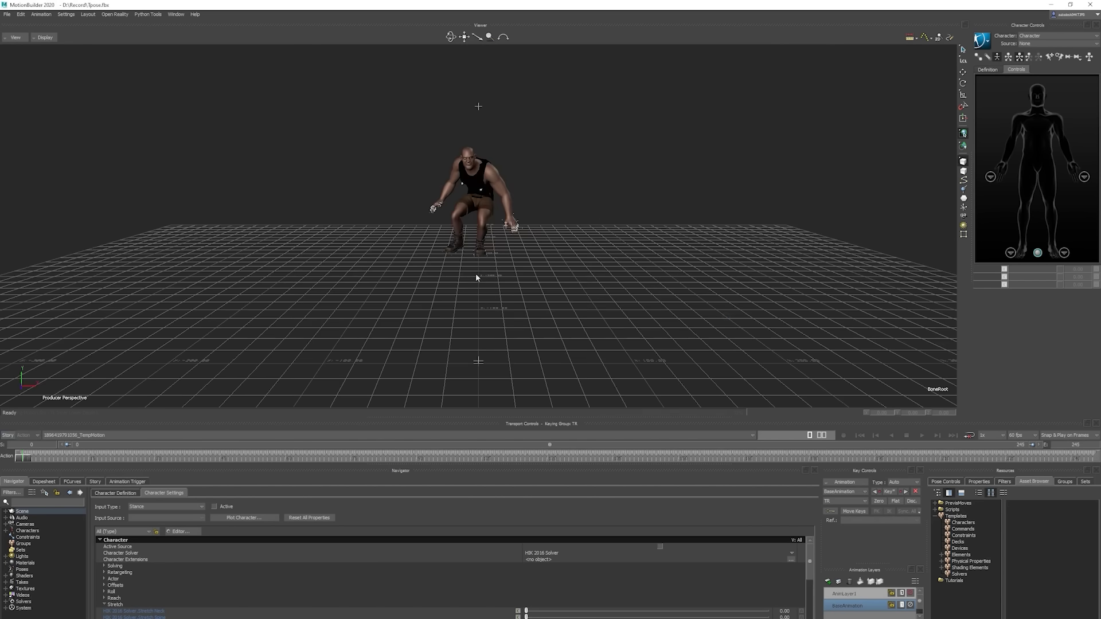
# - Play the imported crouch walk from an angled view and return to the start of the take
pyautogui.moveTo(476, 272); pyautogui.dragTo(459, 230)
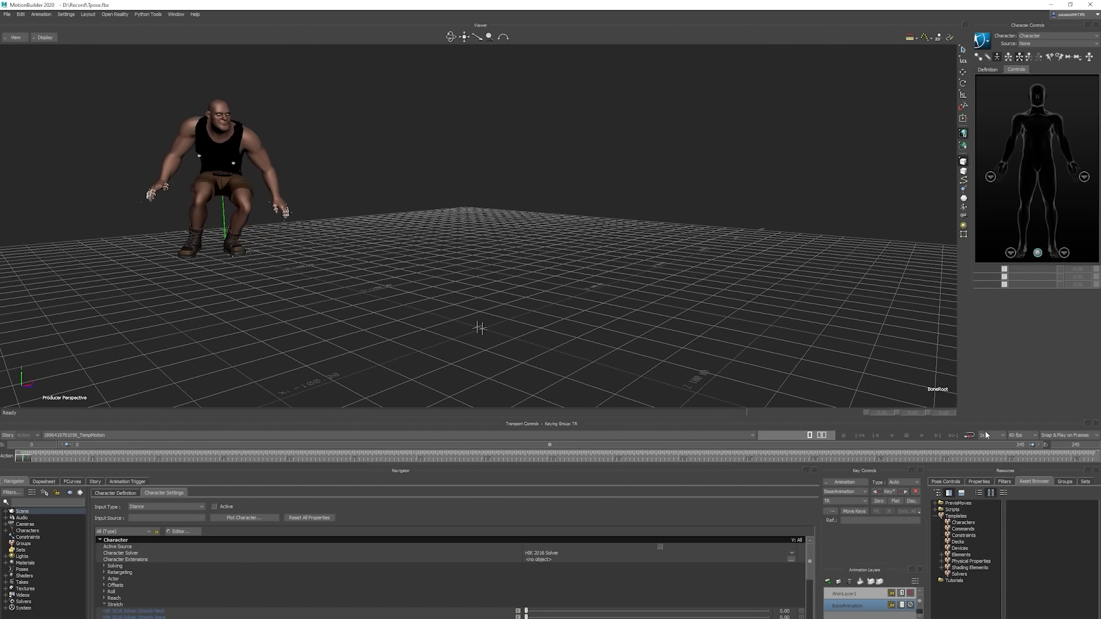
pyautogui.click(921, 435)
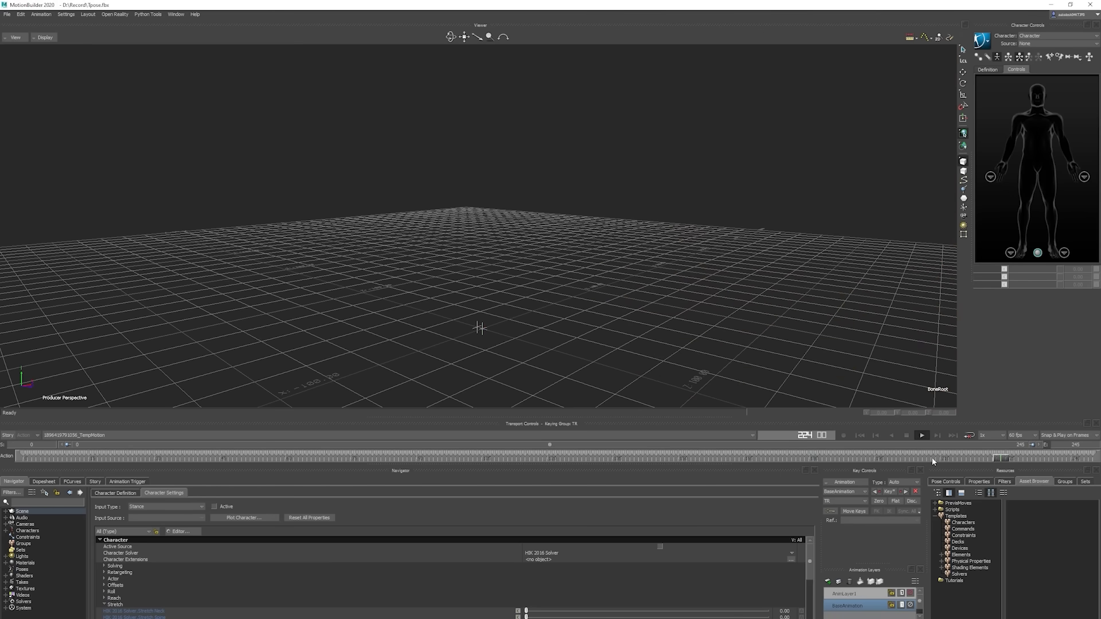
pyautogui.click(860, 435)
# - Bake the character's motion to a new FK/IK control rig
pyautogui.click(982, 41)
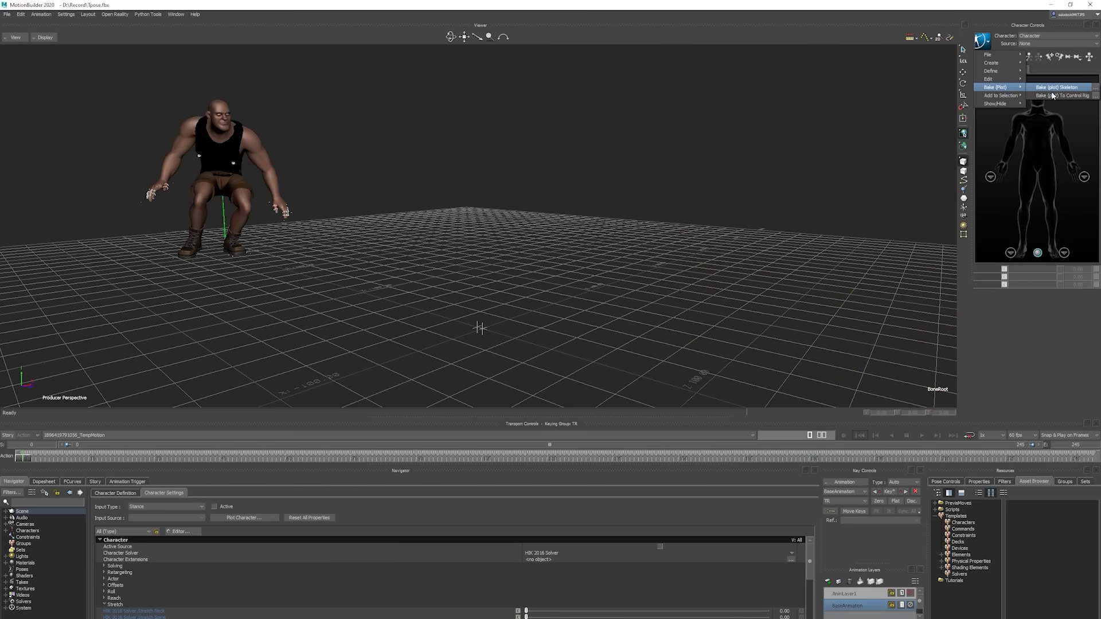
pyautogui.click(1062, 95)
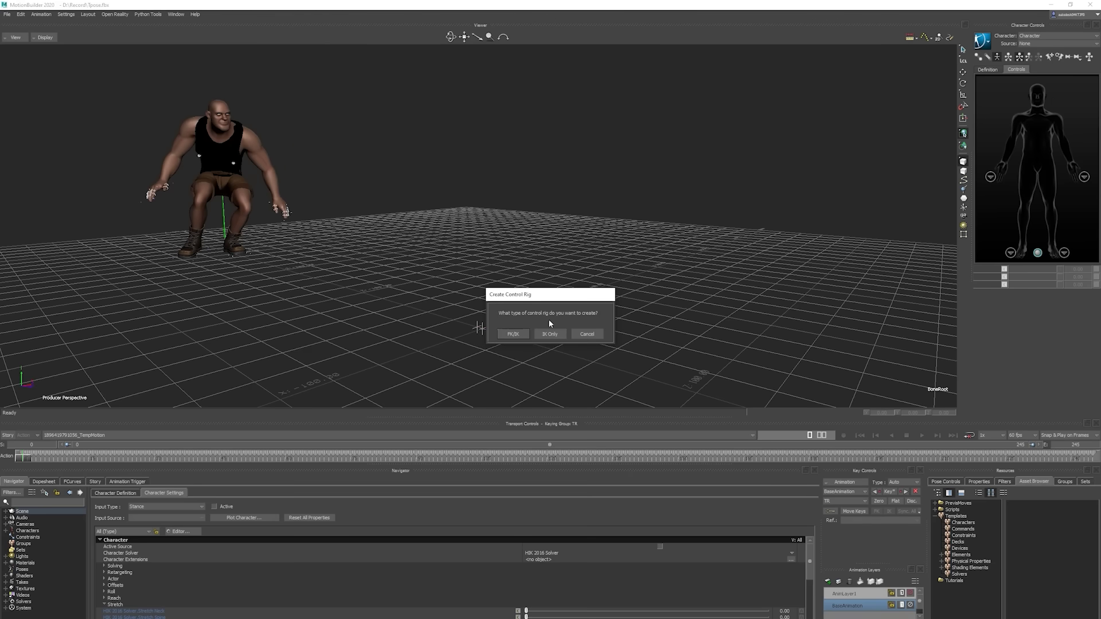
pyautogui.click(513, 334)
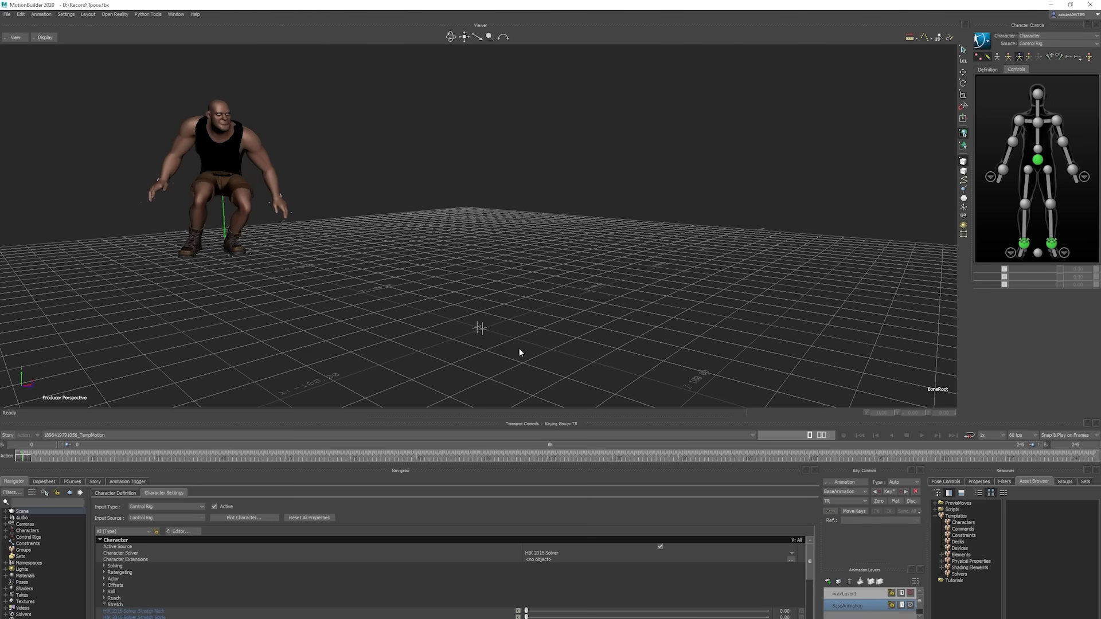
# - Show the control rig in X-Ray display and keyframe adjusted hips effector positions at several frames along the walk on AnimLayer1
pyautogui.hotkey('ctrl', 'a')
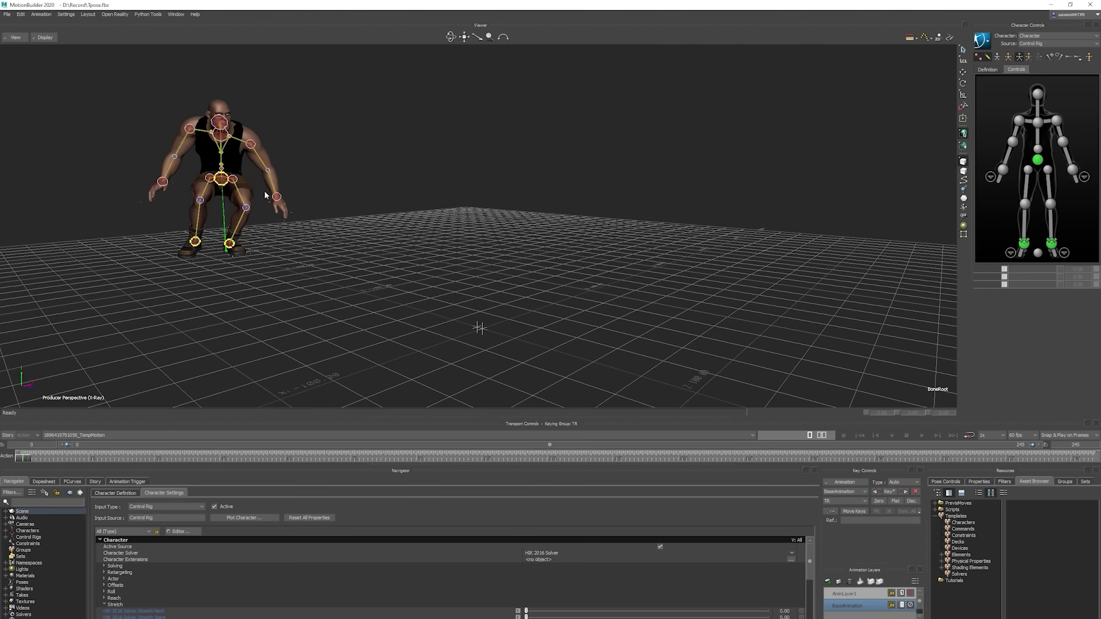
pyautogui.moveTo(25, 465)
pyautogui.mouseDown()
pyautogui.moveTo(427, 447)
pyautogui.moveTo(52, 453)
pyautogui.mouseUp()
pyautogui.click(232, 184)
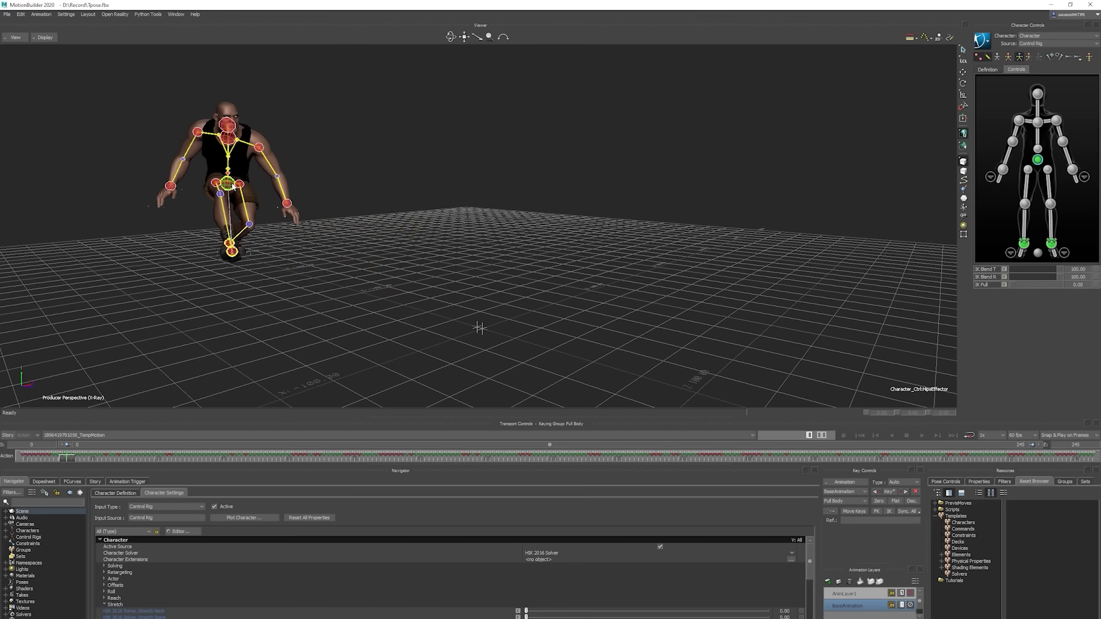
pyautogui.click(855, 595)
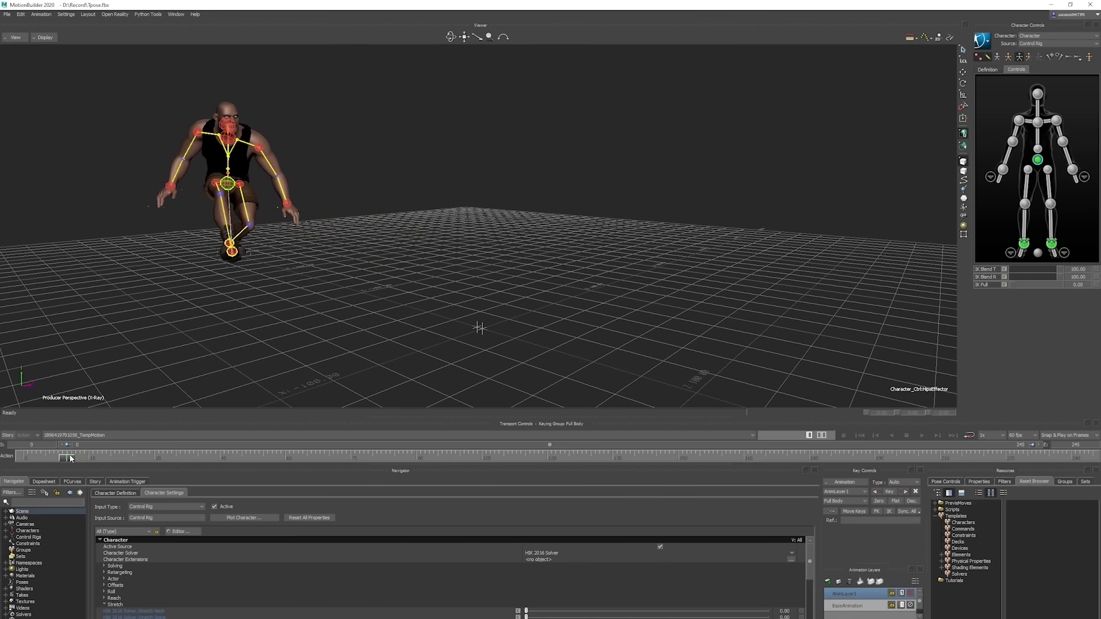
pyautogui.moveTo(71, 458)
pyautogui.mouseDown()
pyautogui.moveTo(291, 460)
pyautogui.moveTo(155, 458)
pyautogui.moveTo(307, 470)
pyautogui.moveTo(607, 462)
pyautogui.moveTo(563, 462)
pyautogui.mouseUp()
pyautogui.press('space')
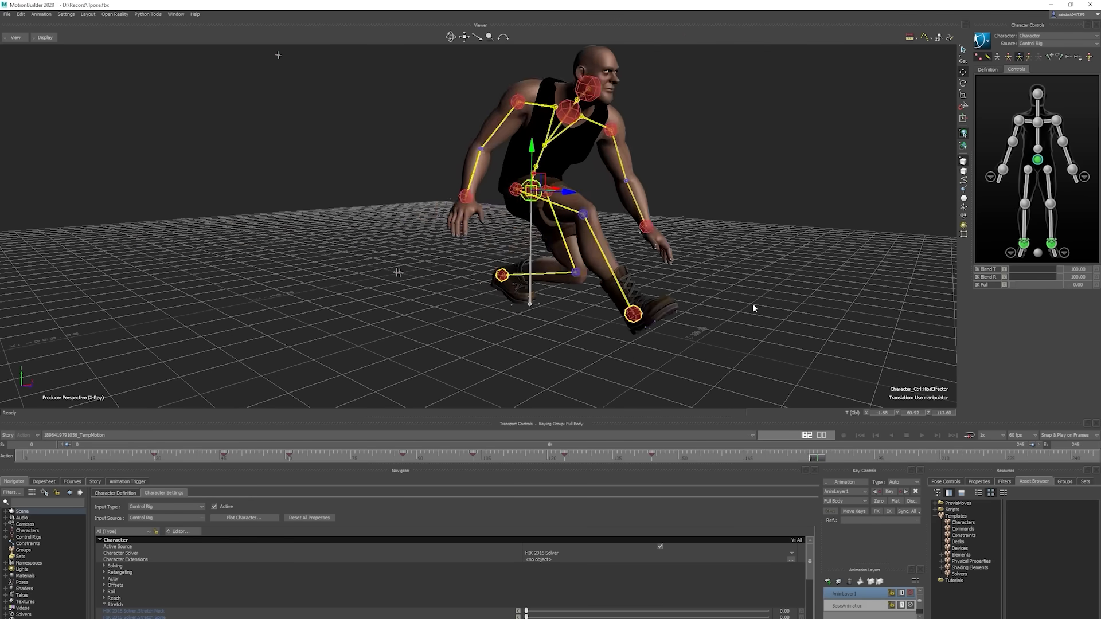
# - Play back the edited crouch walk and return to the start of the take
pyautogui.click(875, 436)
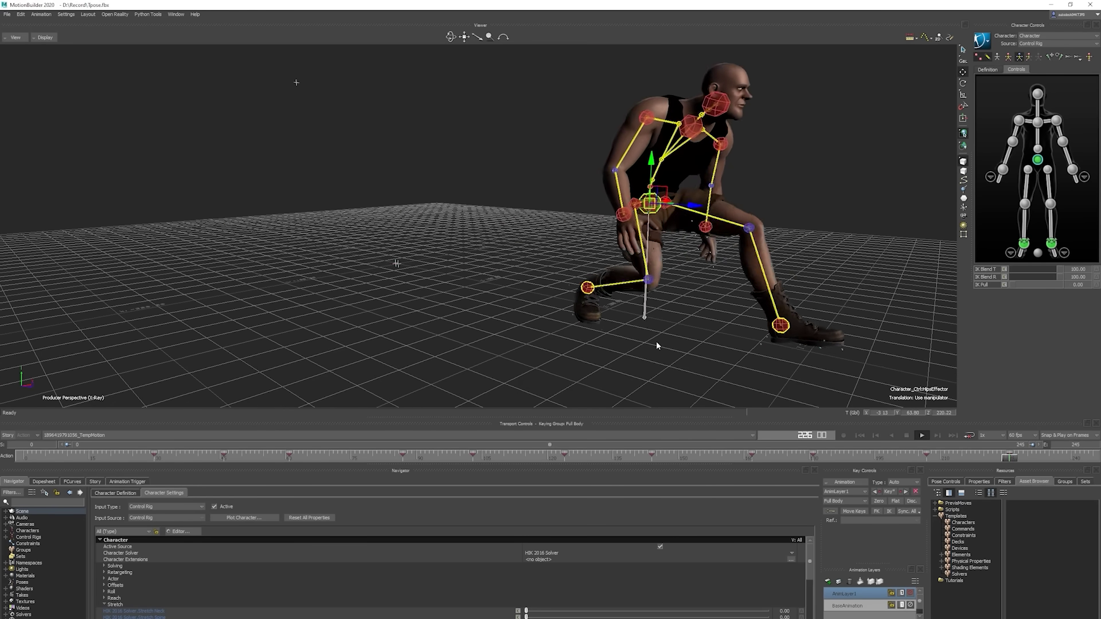
pyautogui.click(873, 436)
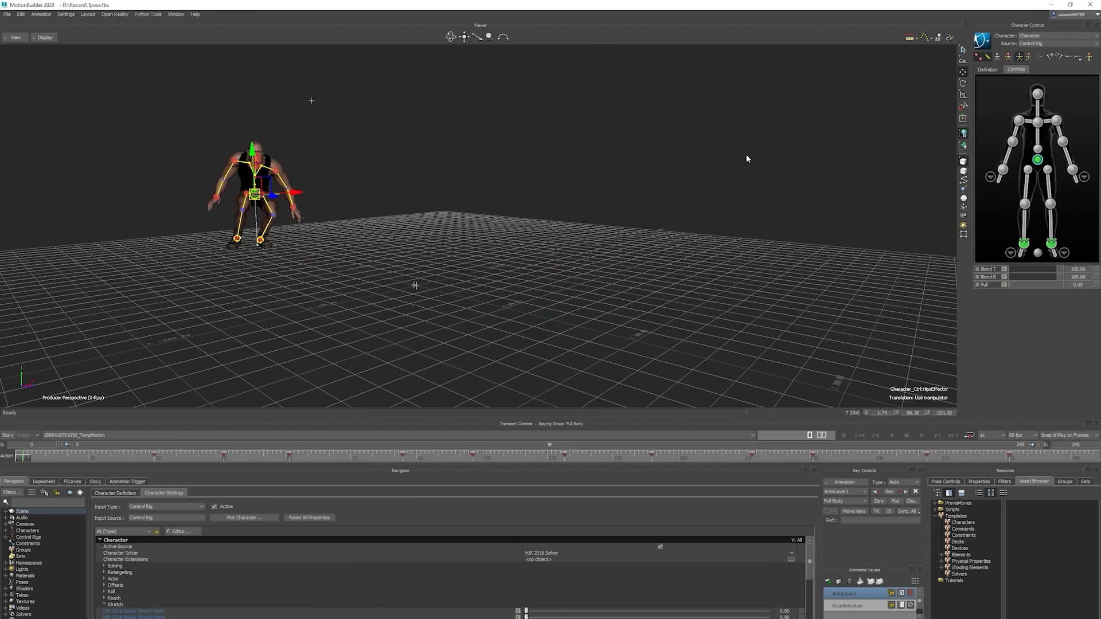
# - Bake the edited control rig motion back to the character's skeleton
pyautogui.click(991, 46)
pyautogui.moveTo(995, 92)
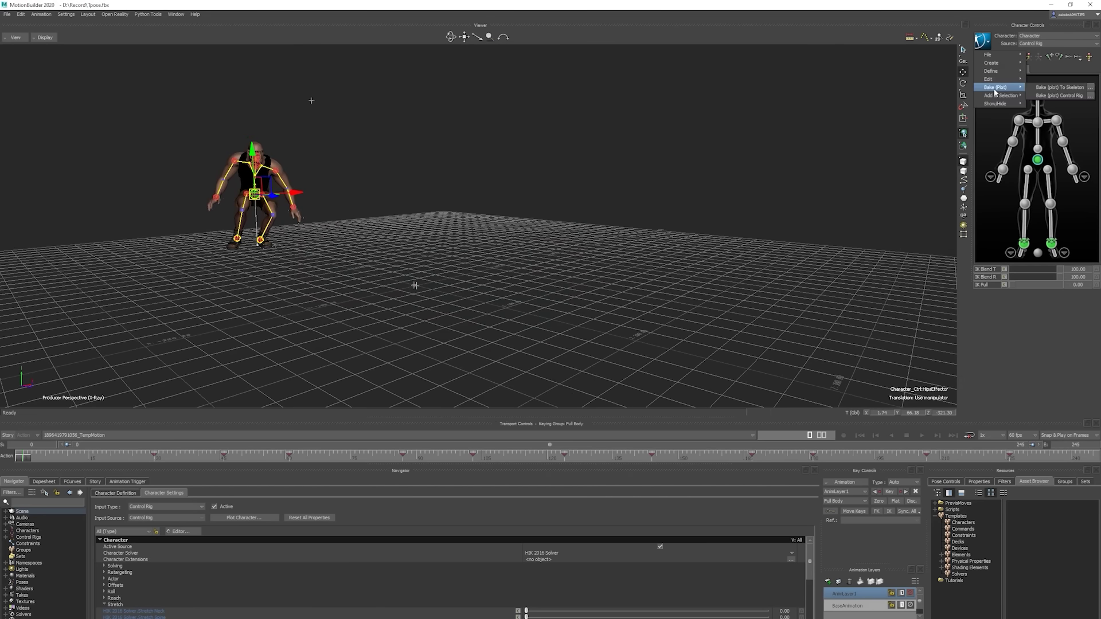
pyautogui.click(1059, 87)
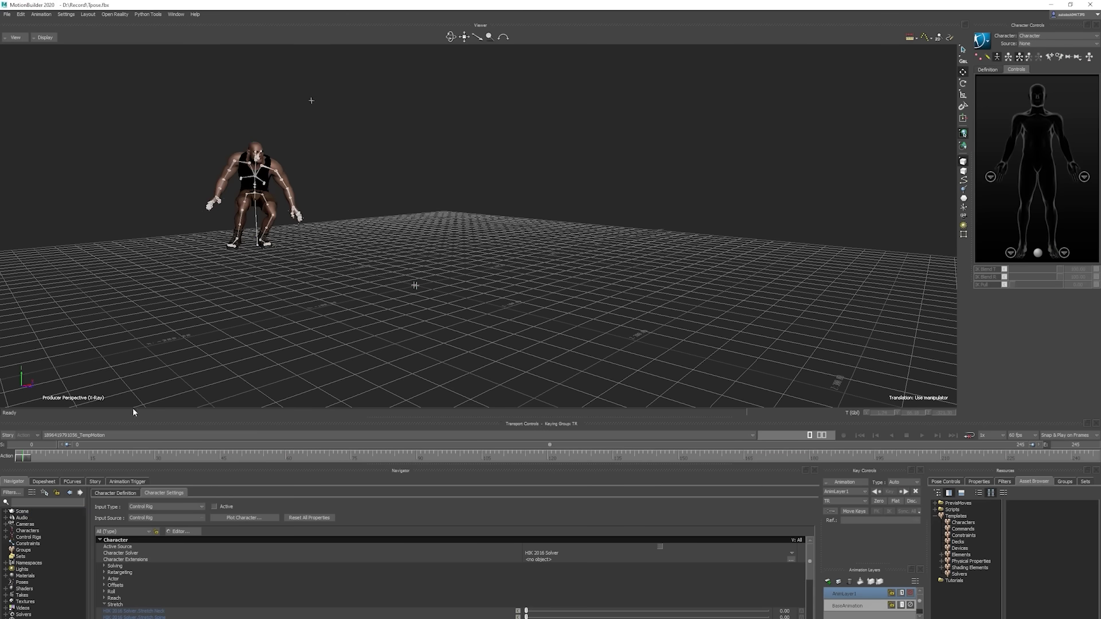
# - Select the character's BoneRoot and export its hierarchy motion as MBmotion.fbx, overwriting any existing file and leaving out Take 001
pyautogui.moveTo(24, 462)
pyautogui.mouseDown()
pyautogui.moveTo(976, 453)
pyautogui.moveTo(23, 457)
pyautogui.mouseUp()
pyautogui.click(7, 15)
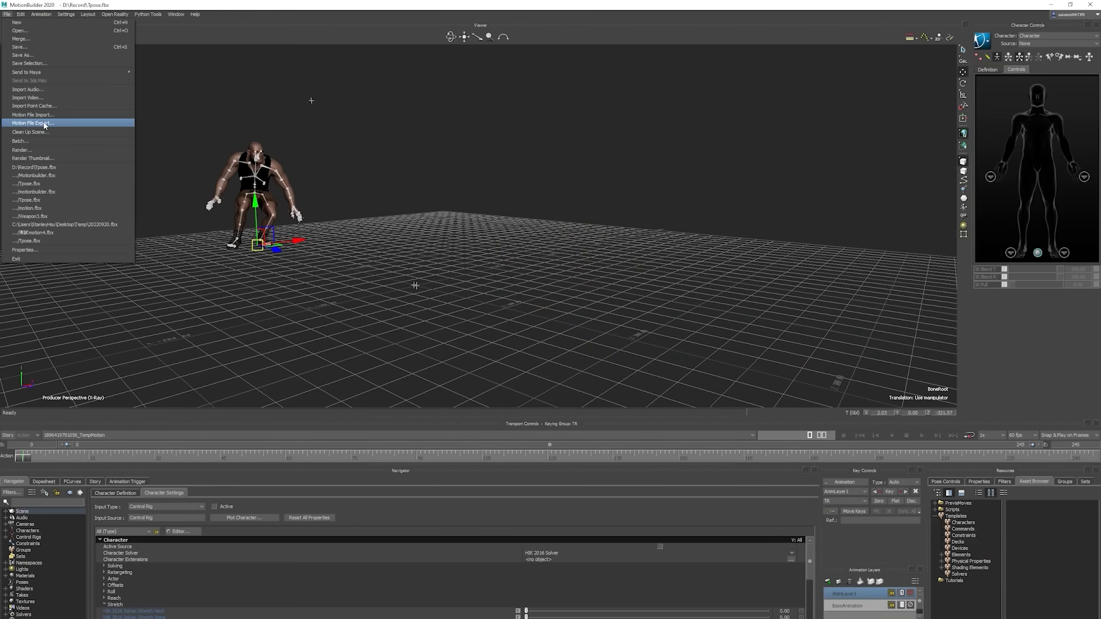
pyautogui.click(36, 124)
pyautogui.click(499, 292)
pyautogui.click(751, 430)
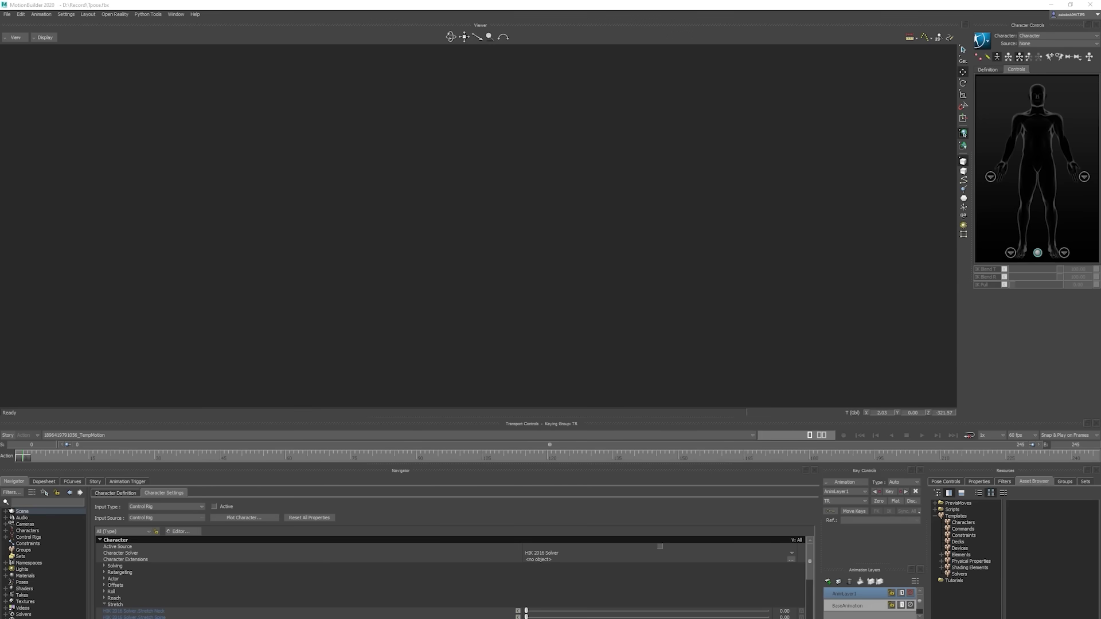
pyautogui.moveTo(532, 170); pyautogui.dragTo(536, 165)
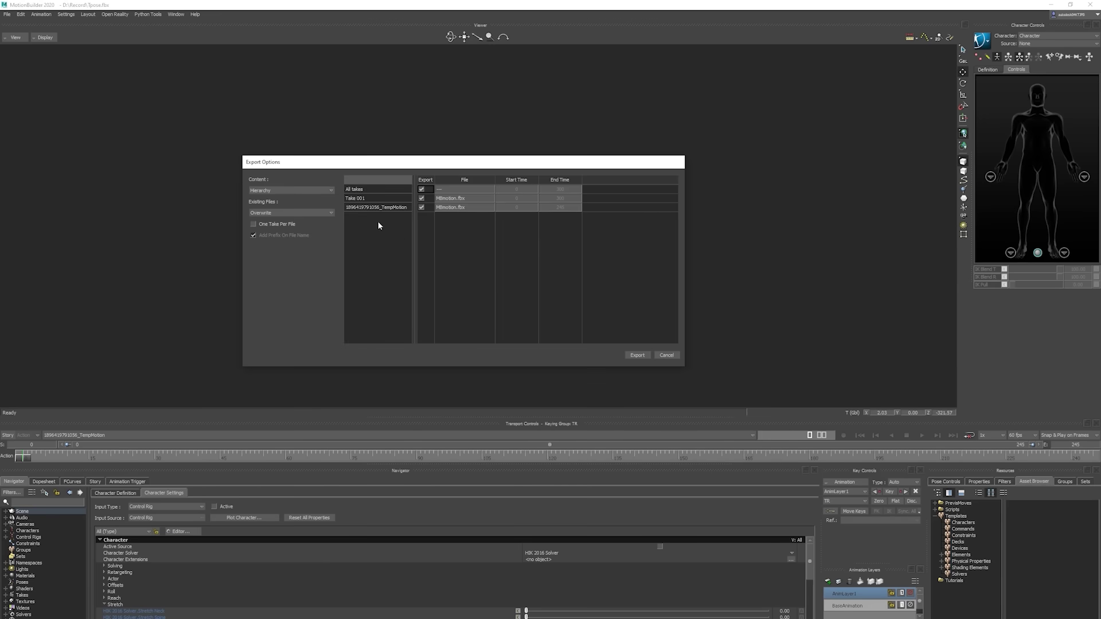
pyautogui.click(421, 198)
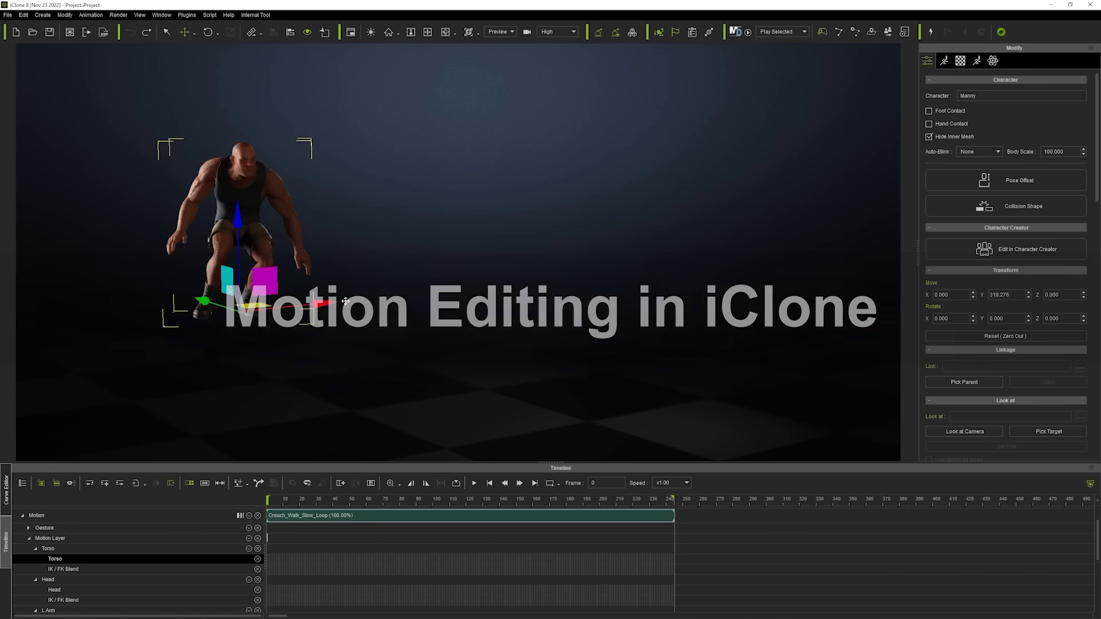
# - Switch to iClone, duplicate the crouching character beside the original, and import MBmotion.fbx onto the copy with Tpose.fbx as the motion T-pose
pyautogui.keyDown('ctrl'); pyautogui.moveTo(348, 300); pyautogui.dragTo(429, 296); pyautogui.keyUp('ctrl')
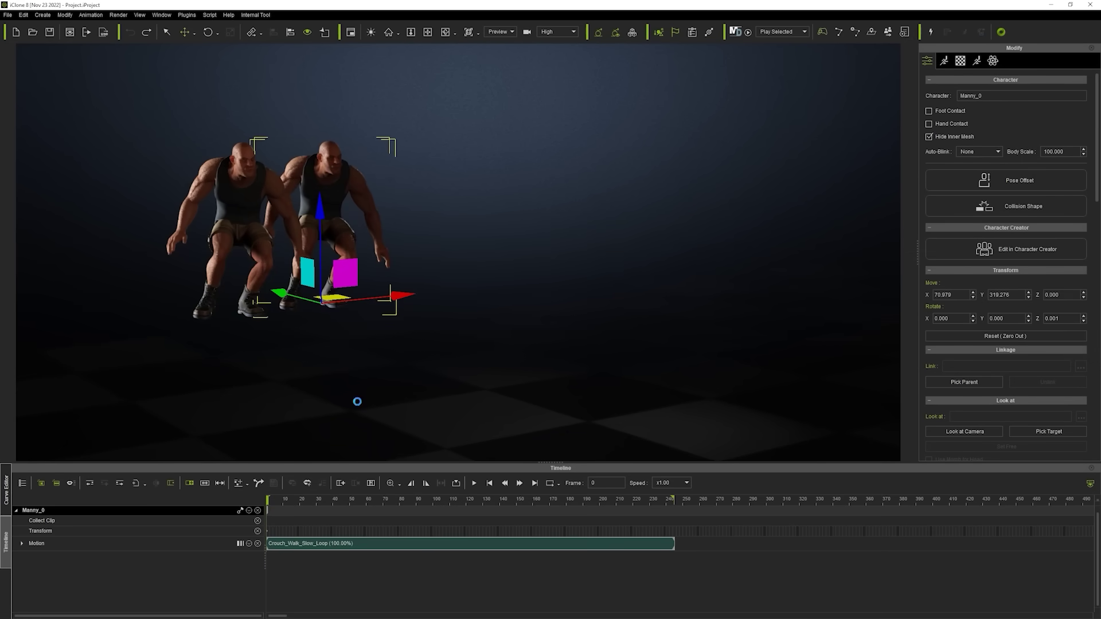
pyautogui.click(7, 16)
pyautogui.moveTo(57, 77)
pyautogui.click(160, 87)
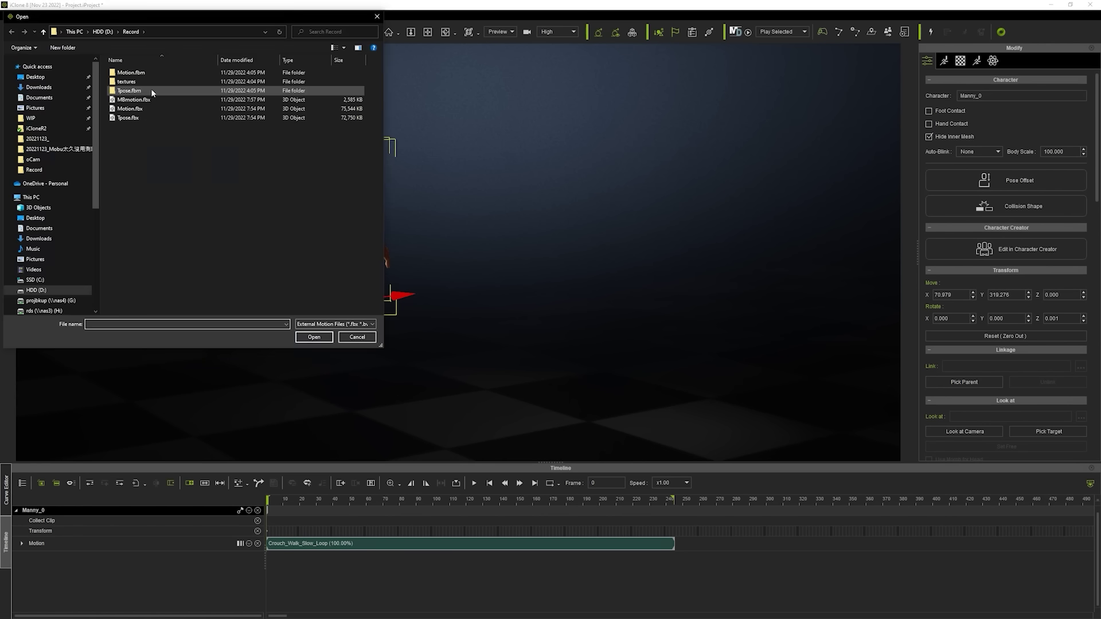
pyautogui.doubleClick(130, 109)
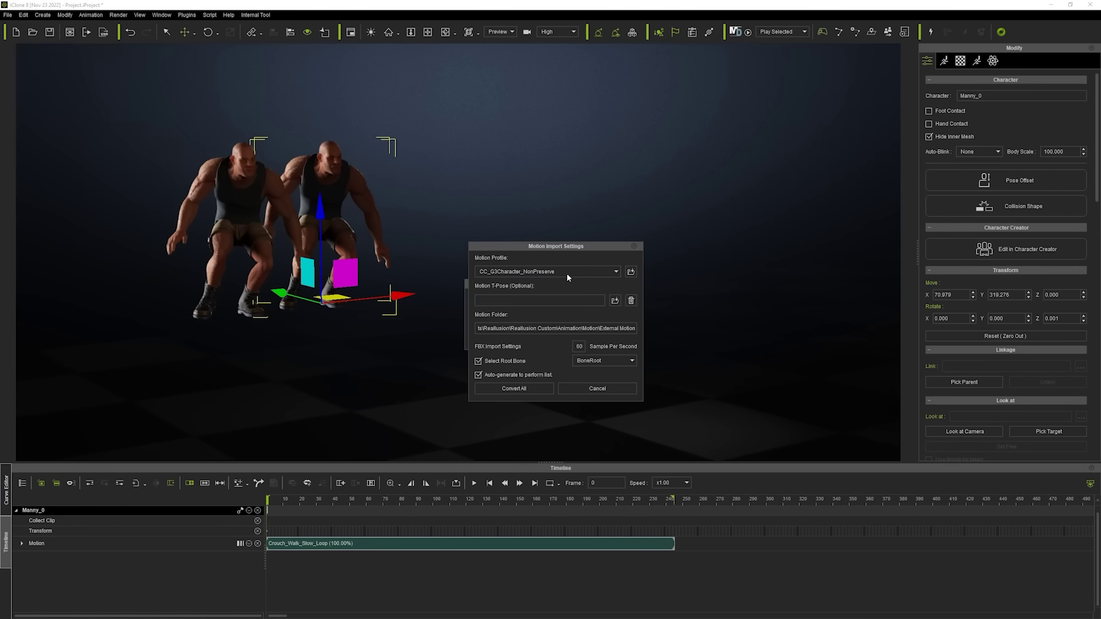
pyautogui.click(615, 300)
pyautogui.doubleClick(131, 118)
pyautogui.click(516, 388)
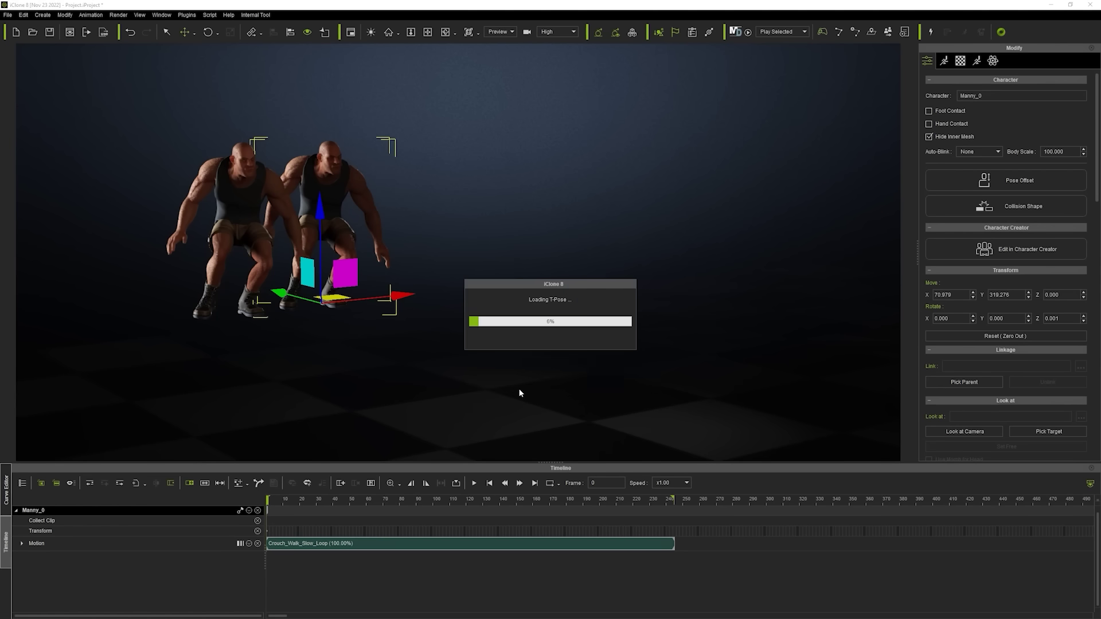
# - Zero out the duplicate character's transform and play back its imported motion from the first frame
pyautogui.click(489, 484)
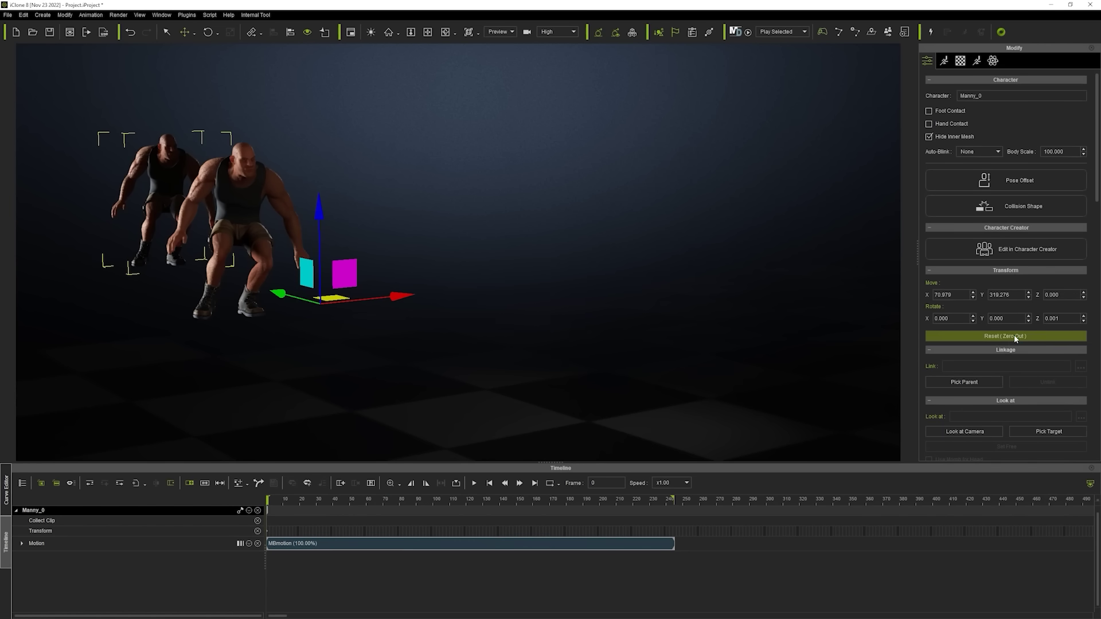
pyautogui.click(1013, 336)
pyautogui.moveTo(289, 502)
pyautogui.mouseDown()
pyautogui.moveTo(651, 502)
pyautogui.moveTo(268, 501)
pyautogui.mouseUp()
pyautogui.click(474, 483)
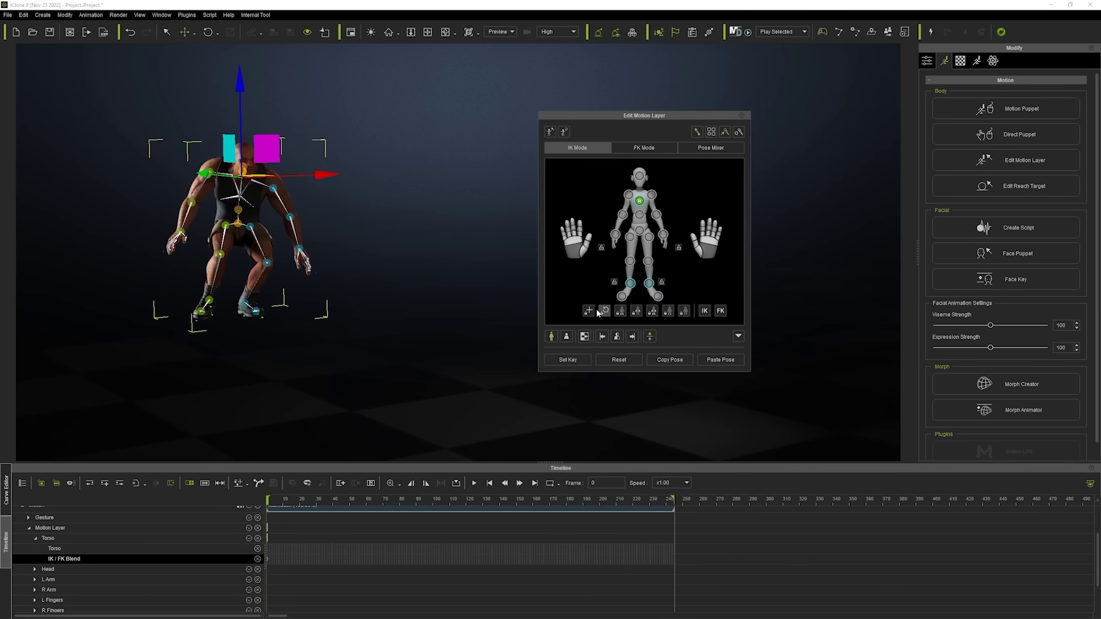
# - Lock the movement and rotation of the right and left feet in the motion layer's IK mode
pyautogui.click(631, 283)
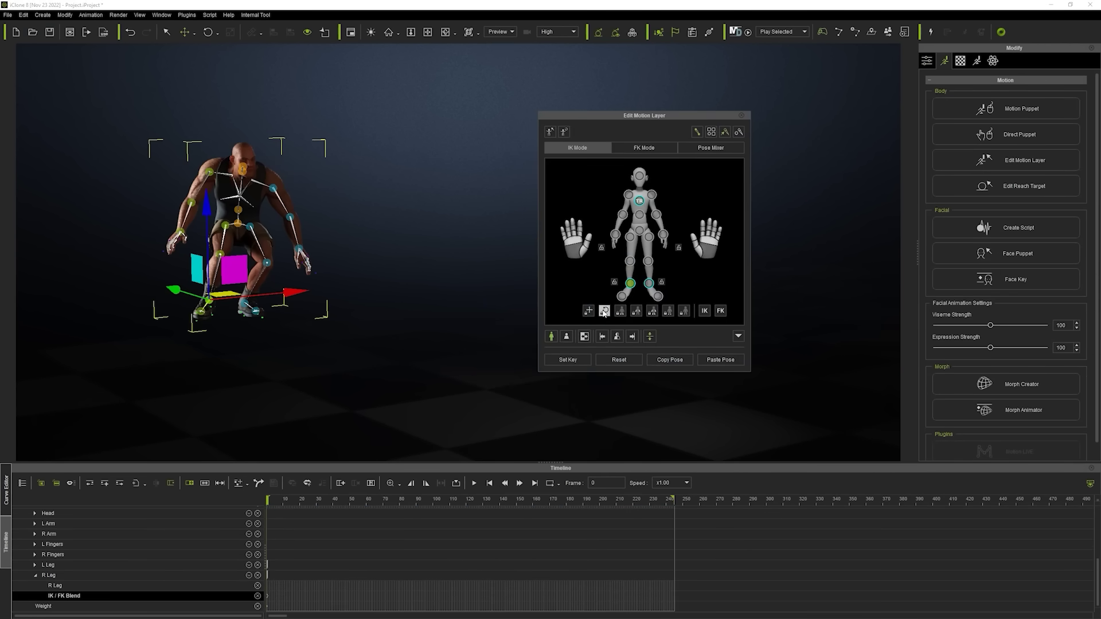
pyautogui.click(648, 283)
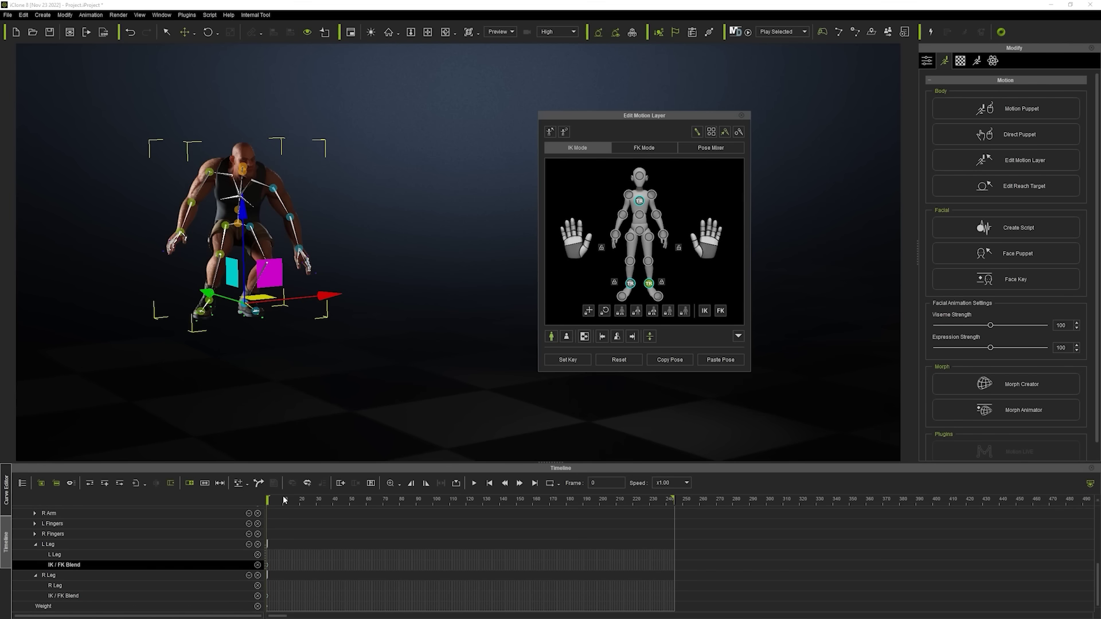
# - Reposition the hip in the motion layer at frame 27 and further frames along the walk, and play back the edited motion
pyautogui.moveTo(283, 500); pyautogui.dragTo(313, 504)
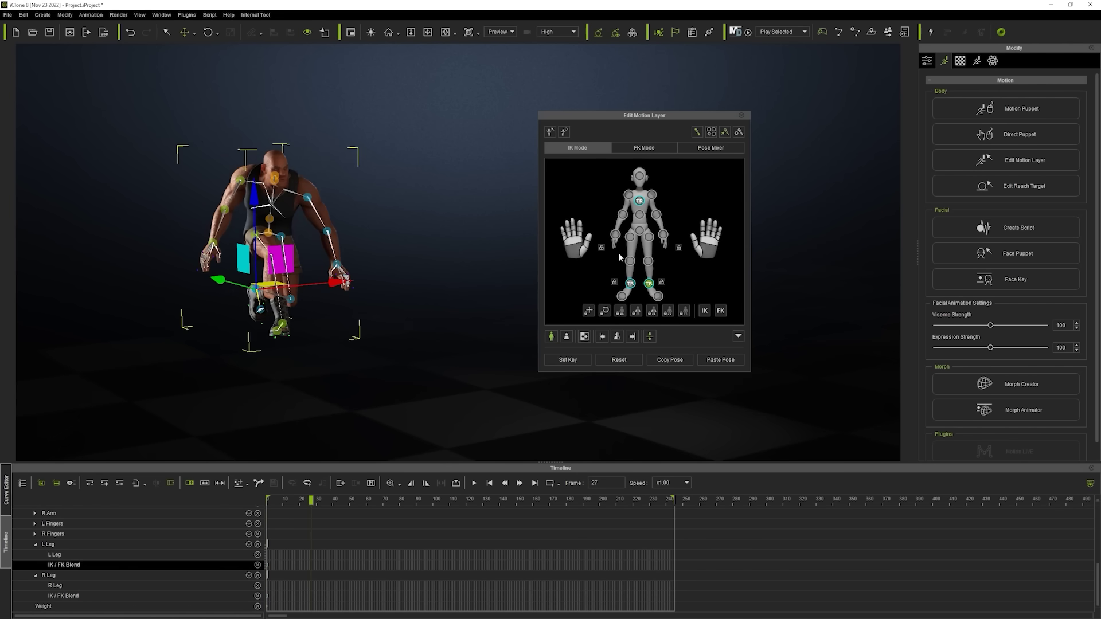
pyautogui.click(642, 233)
pyautogui.moveTo(350, 230); pyautogui.dragTo(321, 228)
pyautogui.moveTo(311, 499); pyautogui.dragTo(348, 497)
pyautogui.moveTo(355, 225); pyautogui.dragTo(454, 274)
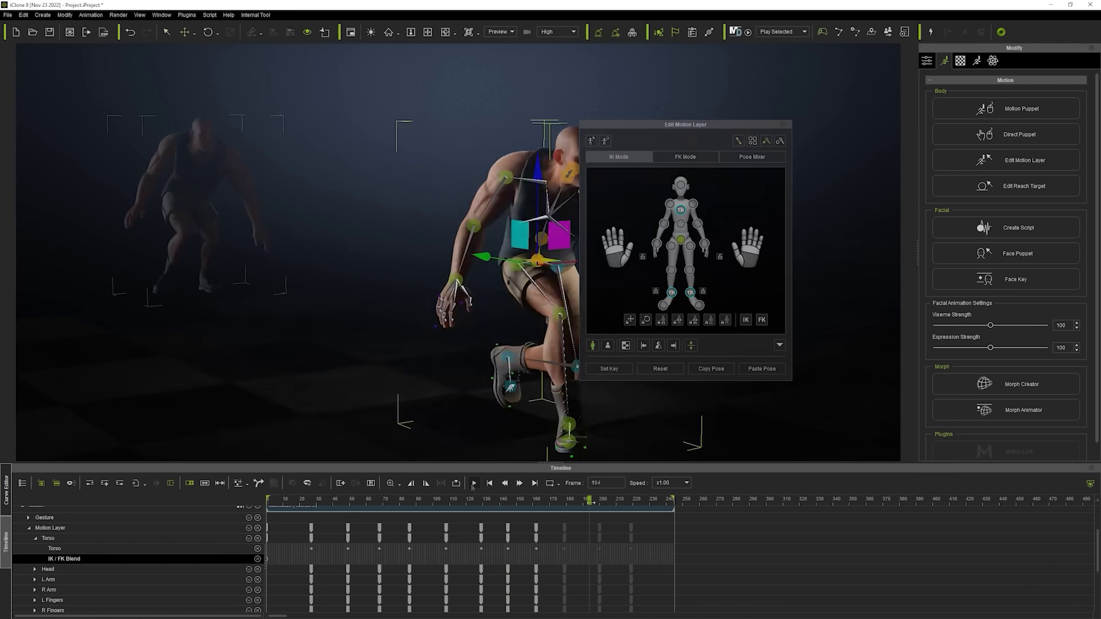
pyautogui.click(474, 483)
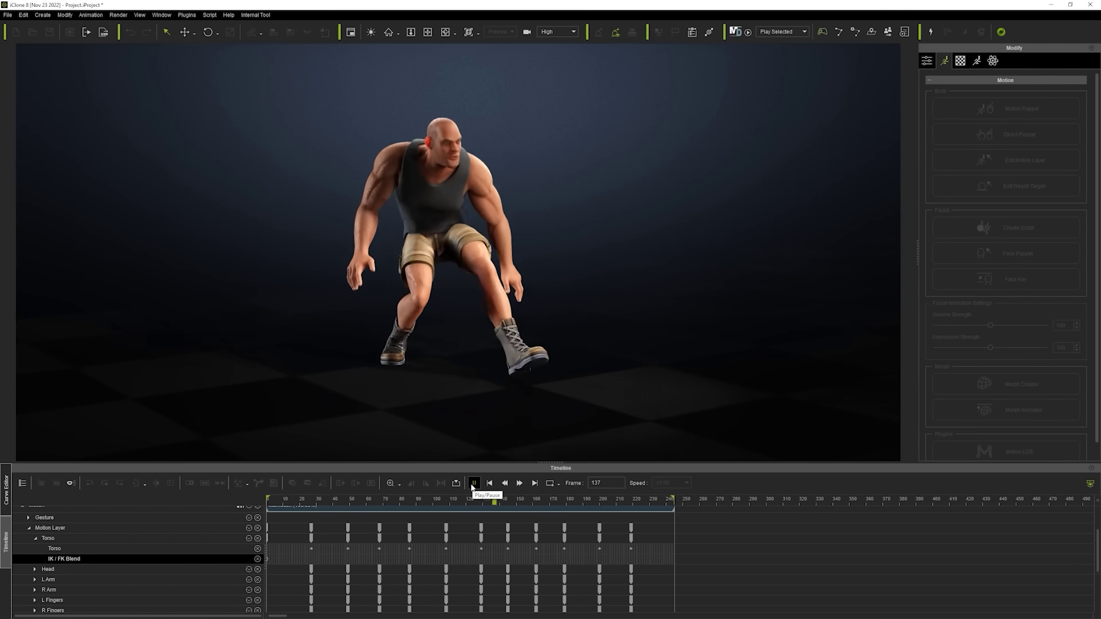